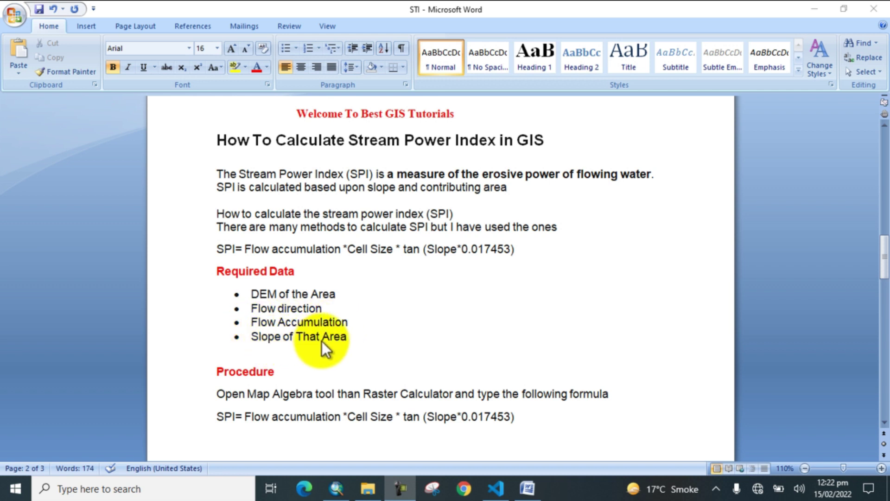
{"action": "scroll", "coordinate": [314, 335], "scroll_direction": "down", "scroll_amount": 1}
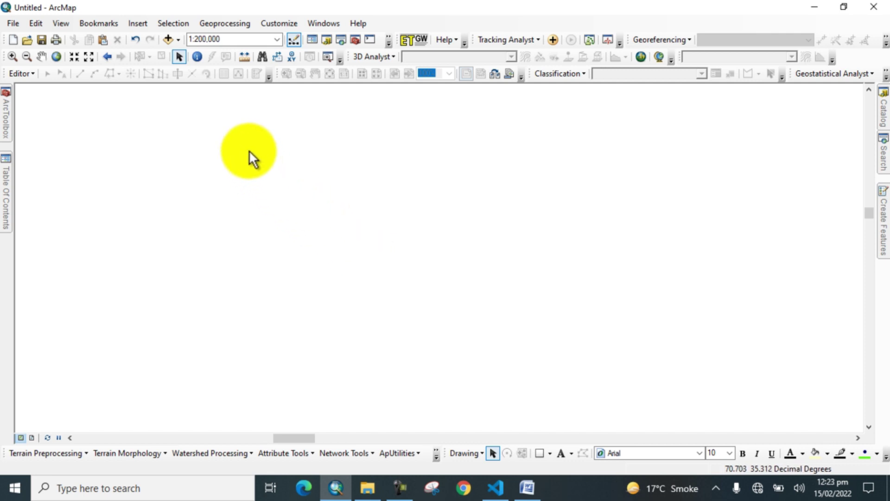
Step: Add the Master_DEM_N_Pak.tif elevation raster from the KP Dem folder to the map
{"action": "left_click", "coordinate": [168, 40]}
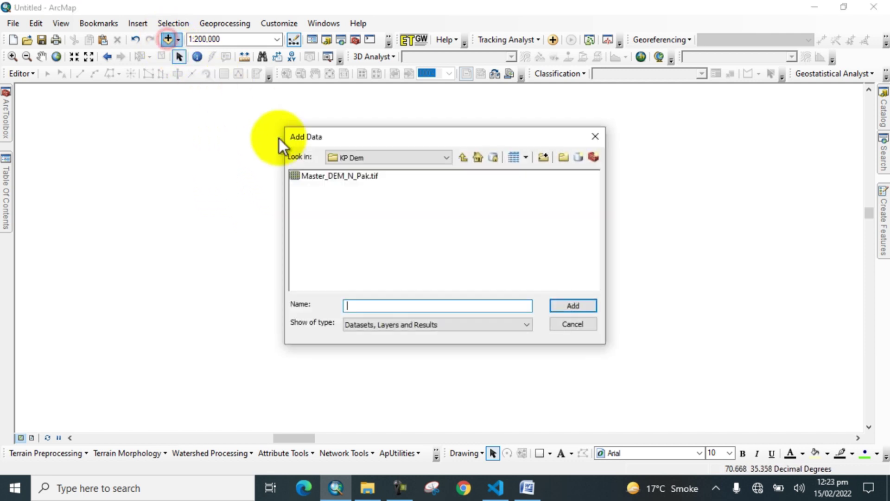
{"action": "left_click", "coordinate": [307, 171]}
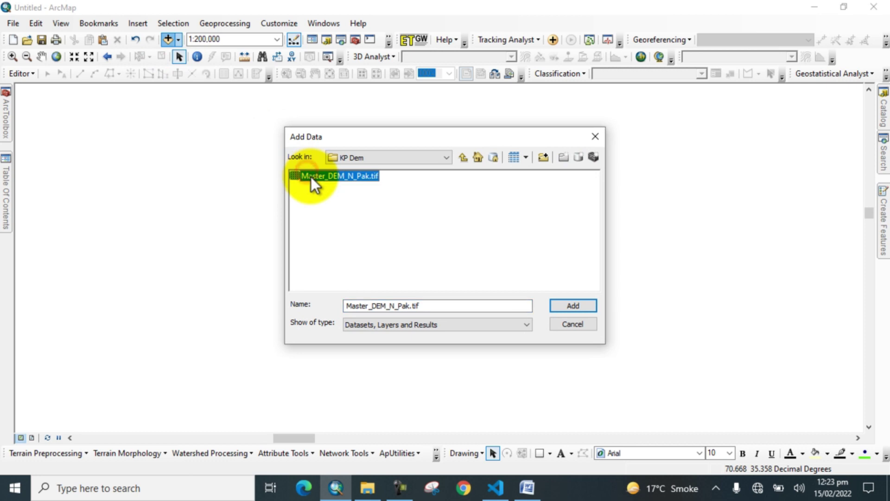
{"action": "left_click", "coordinate": [557, 306]}
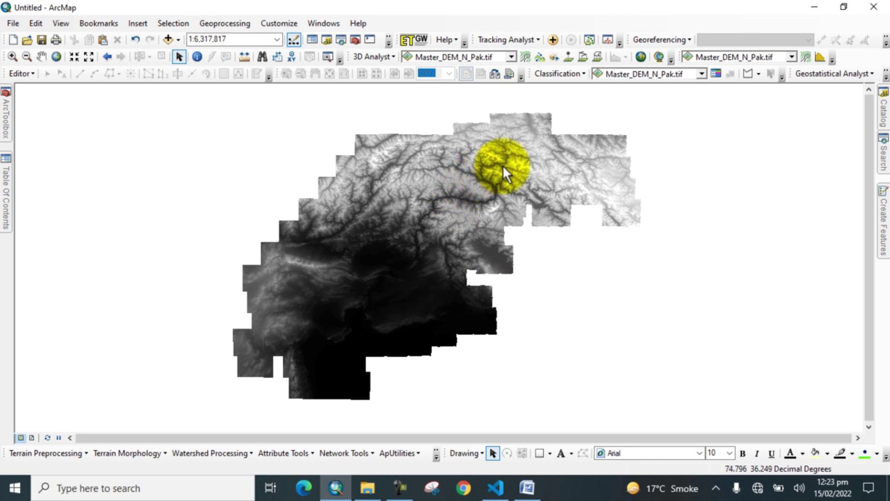
{"action": "scroll", "coordinate": [506, 162], "scroll_direction": "up", "scroll_amount": 2}
{"action": "scroll", "coordinate": [506, 151], "scroll_direction": "up", "scroll_amount": 2}
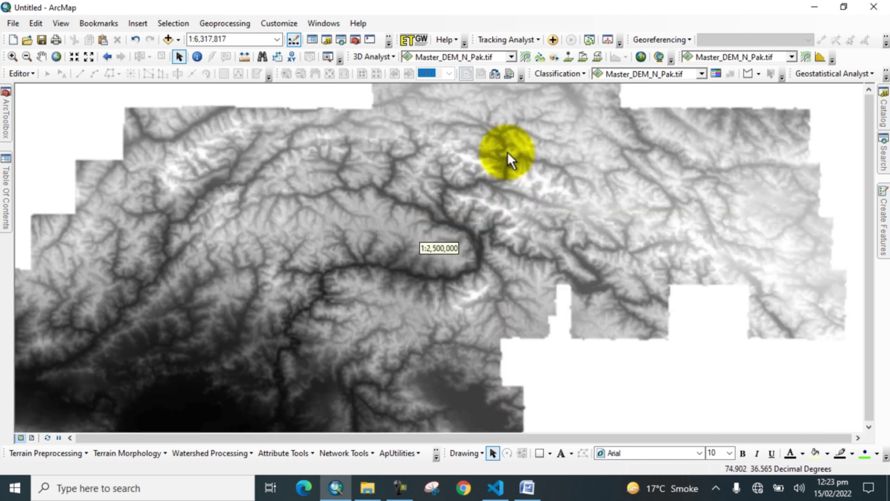
{"action": "scroll", "coordinate": [507, 152], "scroll_direction": "up", "scroll_amount": 2}
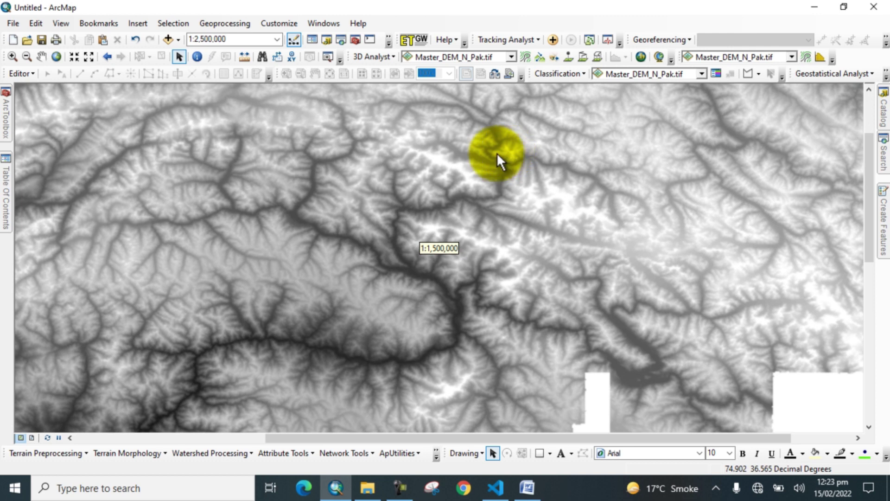
{"action": "scroll", "coordinate": [497, 153], "scroll_direction": "up", "scroll_amount": 2}
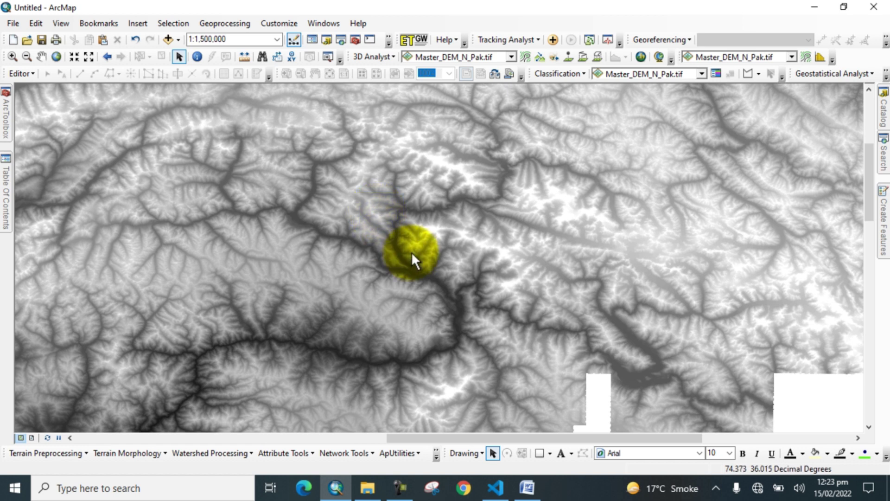
Step: Clip the DEM to a drawn rectangle and export it as tif6.tif, adding it to the map
{"action": "left_click", "coordinate": [537, 453]}
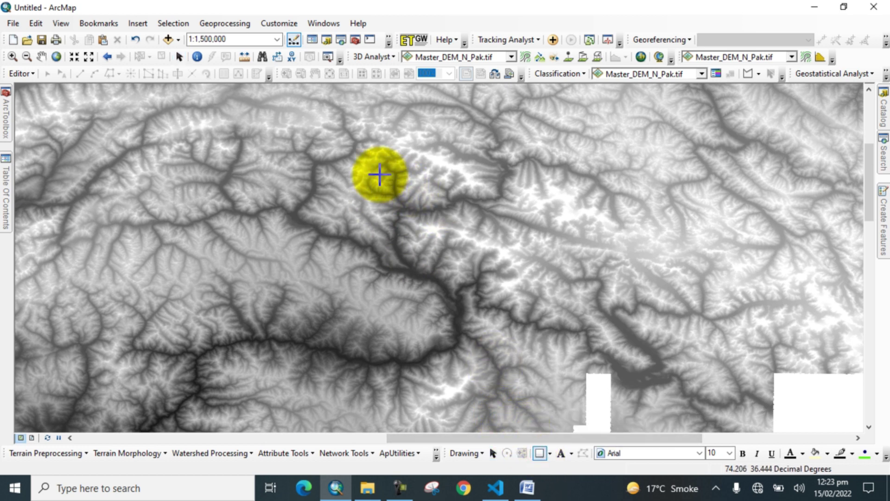
{"action": "left_click_drag", "start_coordinate": [377, 160], "coordinate": [448, 221]}
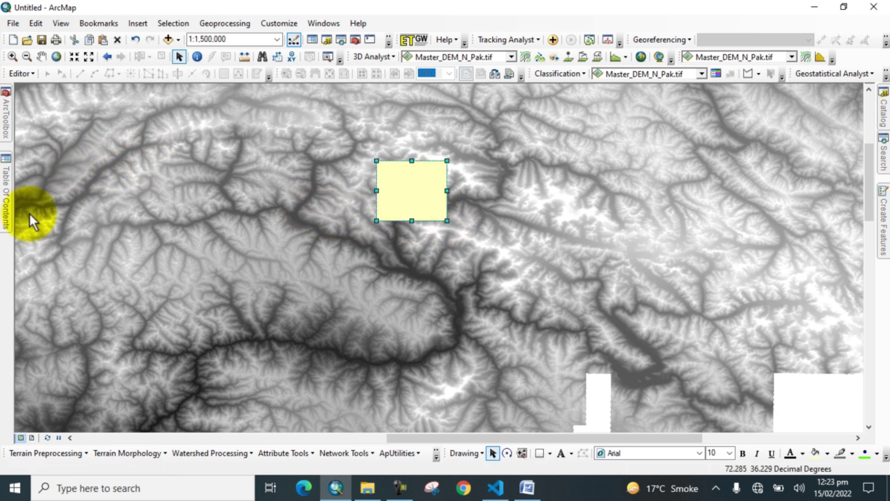
{"action": "left_click", "coordinate": [5, 191]}
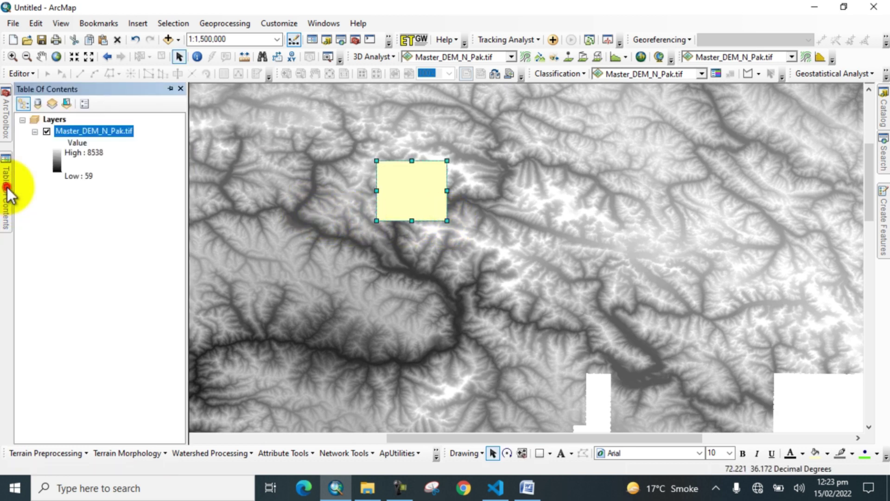
{"action": "right_click", "coordinate": [69, 127]}
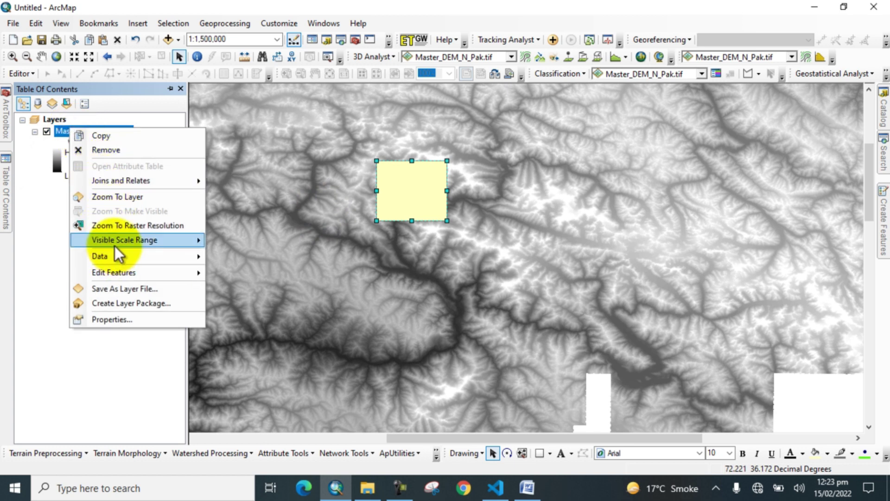
{"action": "mouse_move", "coordinate": [100, 257]}
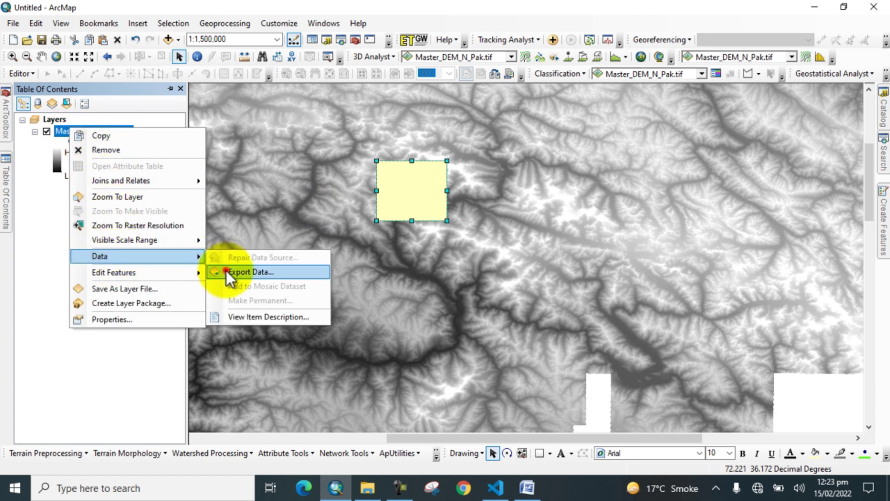
{"action": "left_click", "coordinate": [249, 272]}
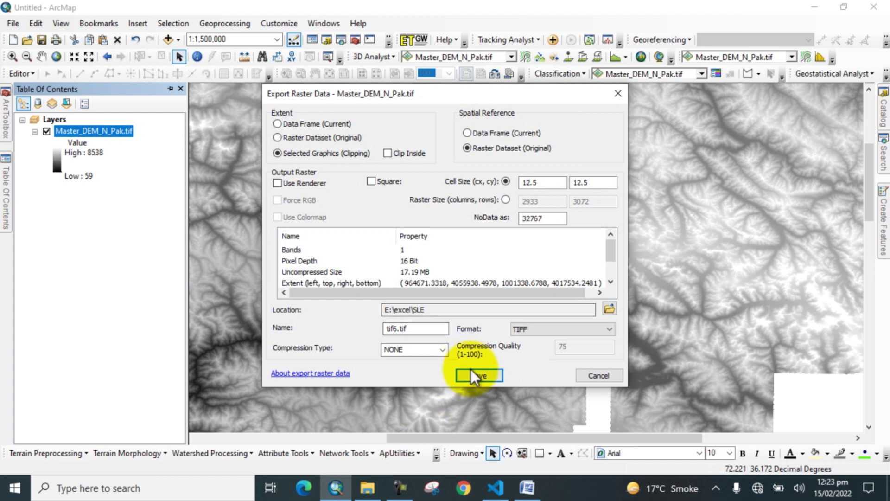
{"action": "left_click", "coordinate": [471, 374]}
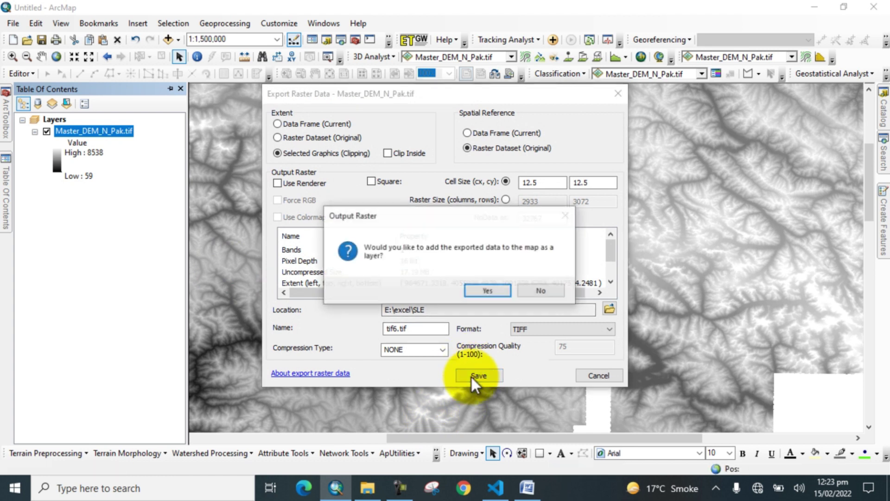
{"action": "left_click", "coordinate": [482, 291]}
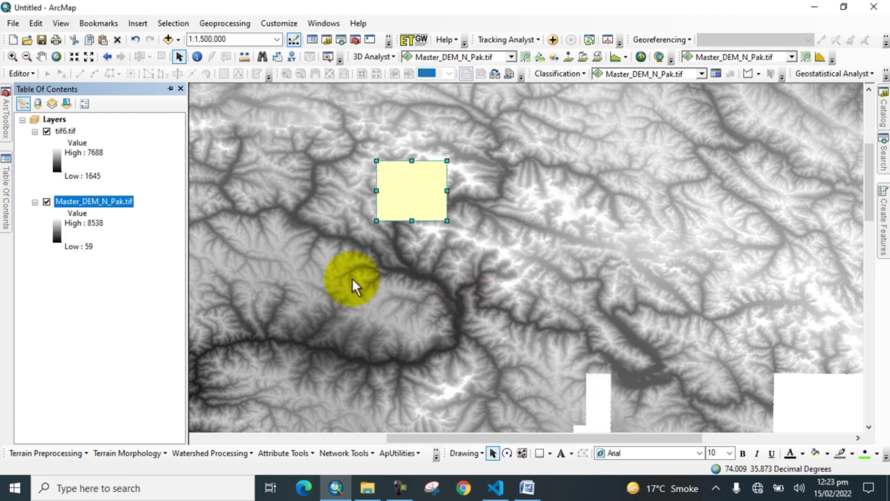
Step: Hide the original Master_DEM_N_Pak.tif layer and delete the rectangle graphic
{"action": "left_click", "coordinate": [46, 202]}
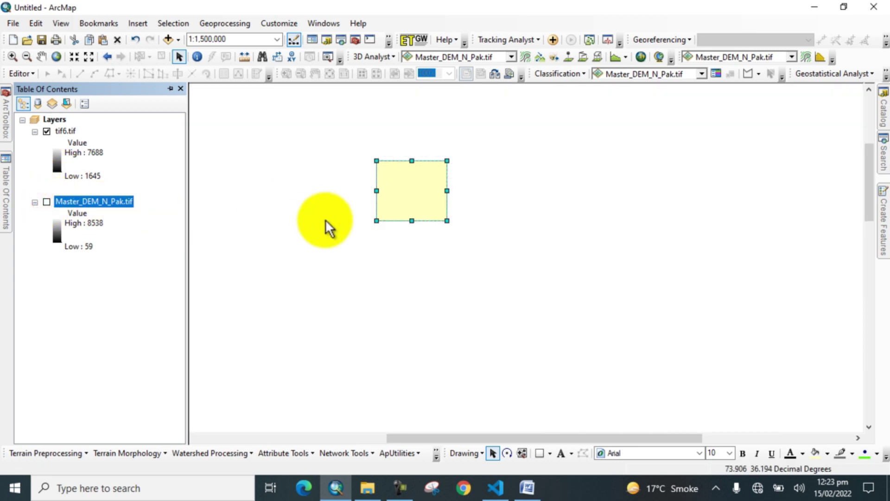
{"action": "left_click", "coordinate": [381, 170]}
{"action": "scroll", "coordinate": [419, 199], "scroll_direction": "up", "scroll_amount": 2}
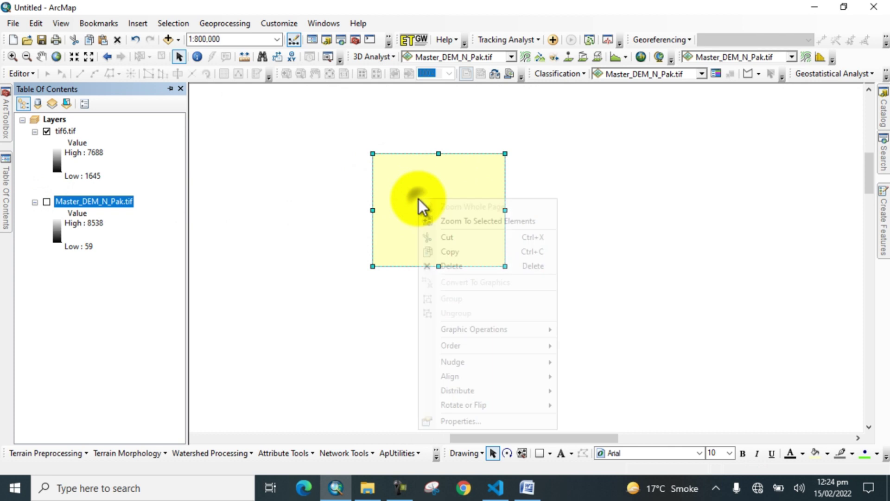
{"action": "right_click", "coordinate": [419, 199]}
{"action": "left_click", "coordinate": [451, 267]}
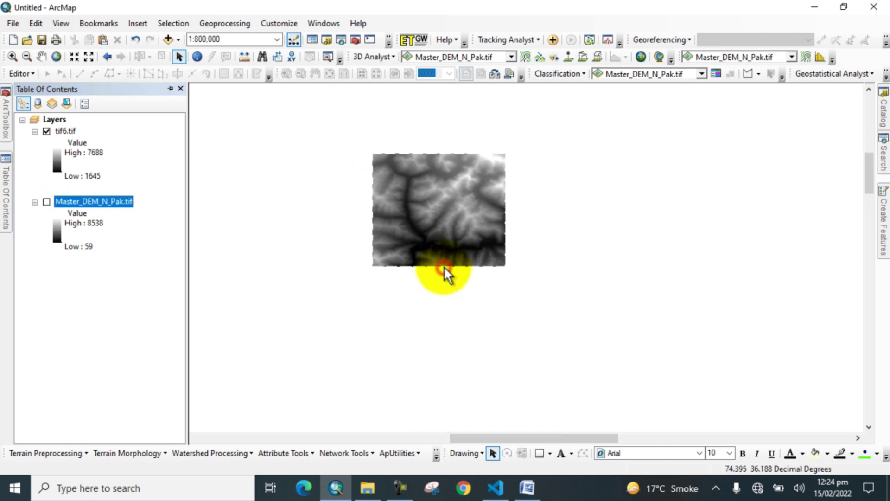
{"action": "scroll", "coordinate": [429, 207], "scroll_direction": "up", "scroll_amount": 1}
{"action": "scroll", "coordinate": [429, 207], "scroll_direction": "up", "scroll_amount": 1}
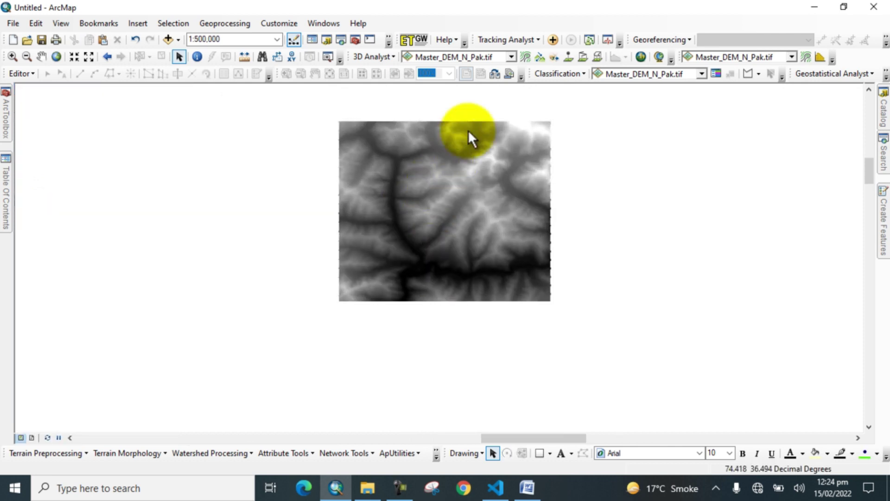
{"action": "scroll", "coordinate": [511, 119], "scroll_direction": "up", "scroll_amount": 1}
{"action": "scroll", "coordinate": [433, 177], "scroll_direction": "down", "scroll_amount": 1}
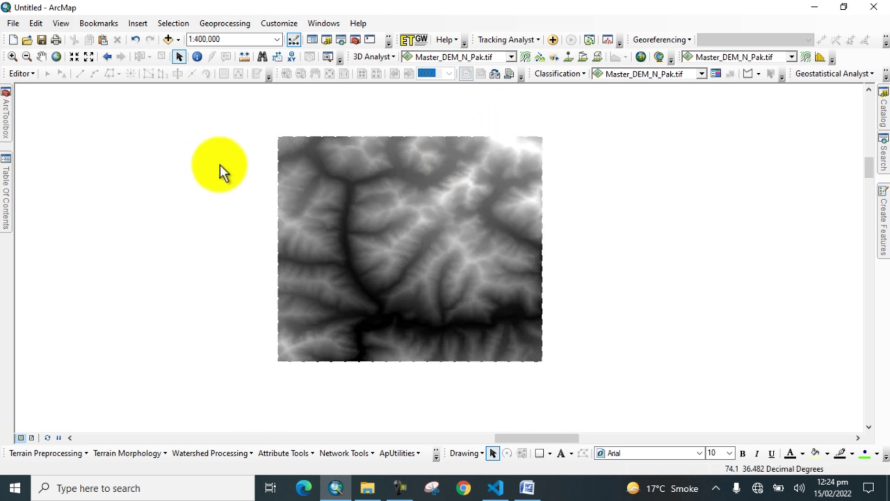
Step: Run Hydrology Flow Direction on tif6.tif to create FlowDir_tif6
{"action": "left_click", "coordinate": [6, 183]}
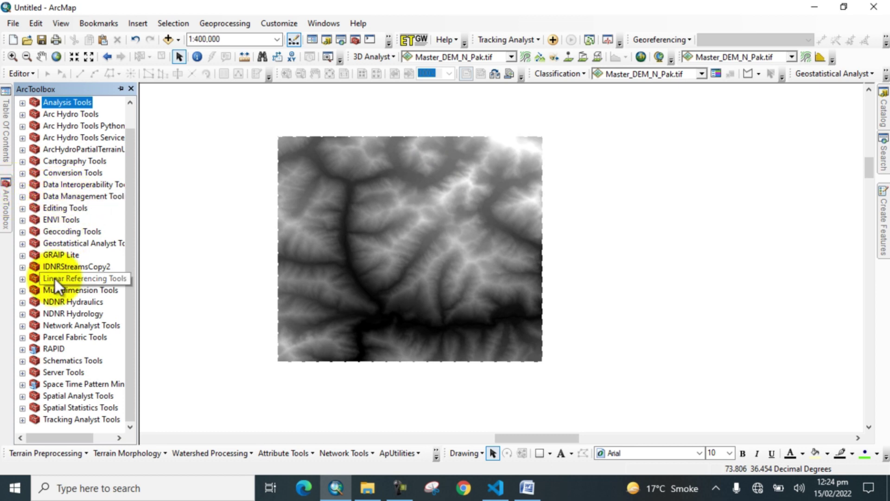
{"action": "left_click", "coordinate": [21, 395]}
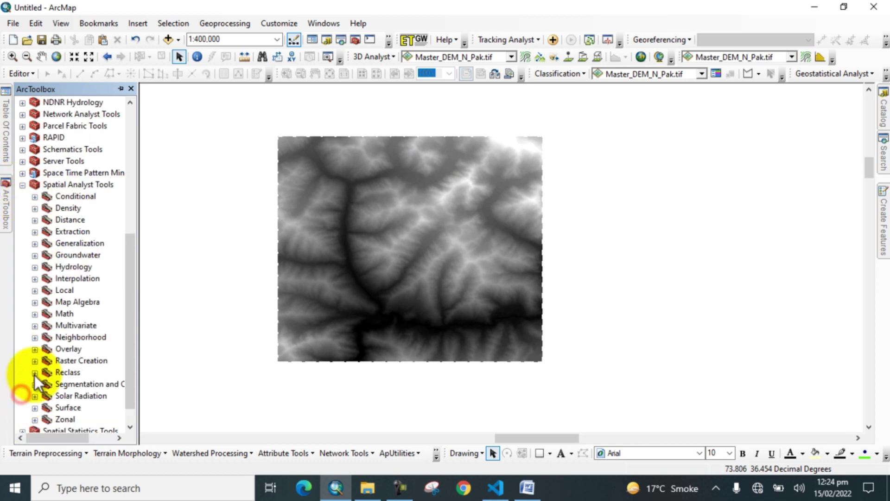
{"action": "left_click", "coordinate": [35, 268]}
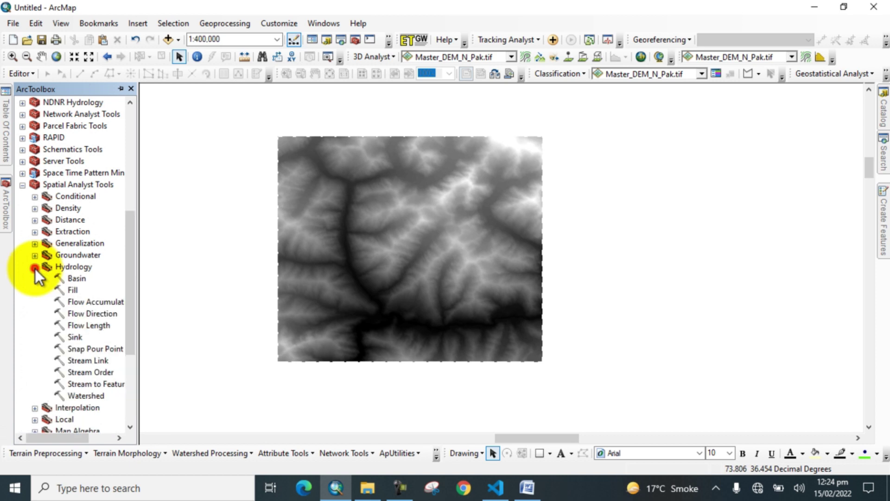
{"action": "double_click", "coordinate": [93, 313]}
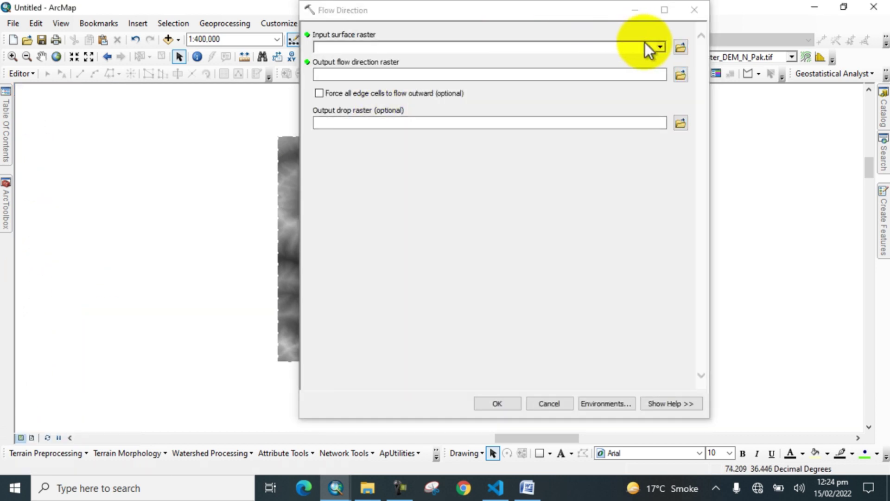
{"action": "left_click", "coordinate": [658, 46]}
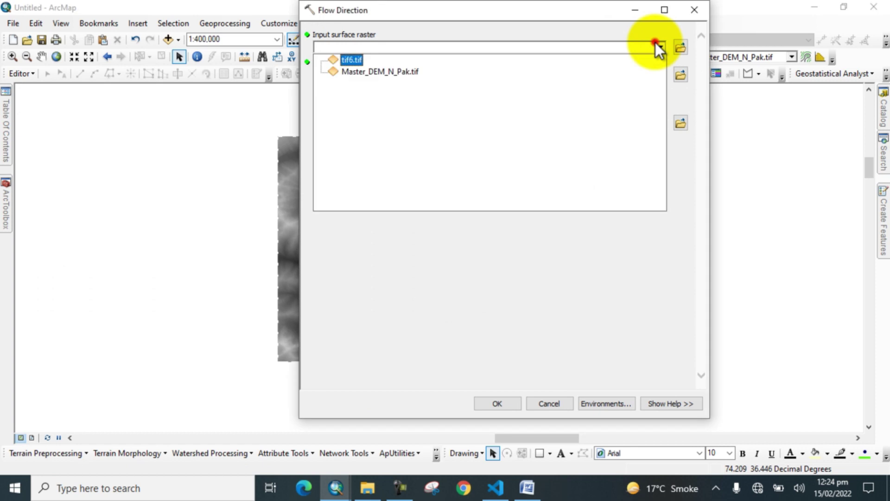
{"action": "left_click", "coordinate": [354, 62]}
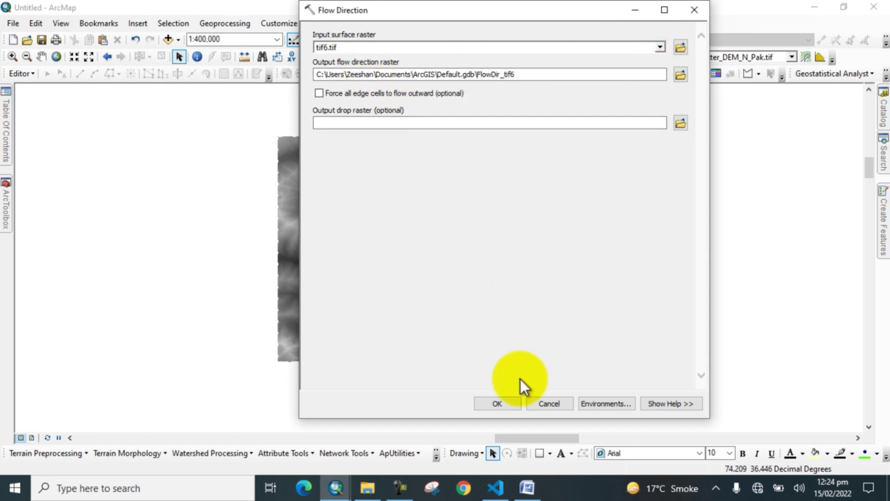
{"action": "left_click", "coordinate": [500, 403]}
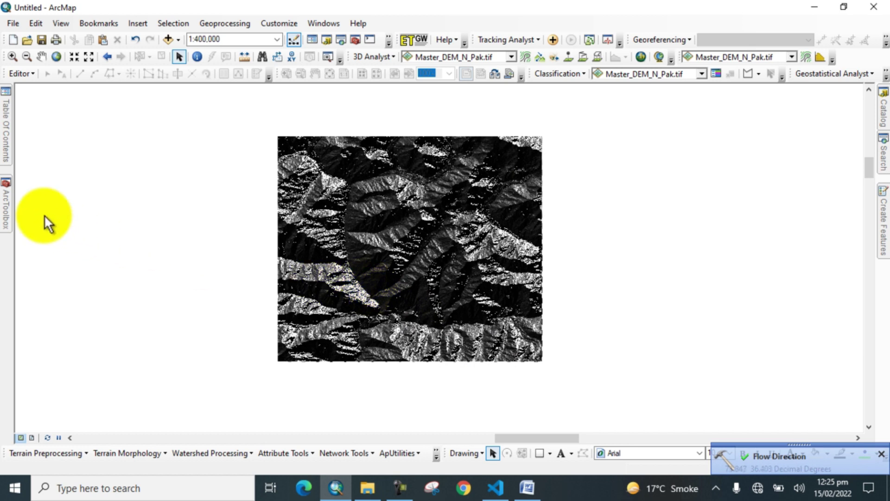
{"action": "mouse_move", "coordinate": [6, 206]}
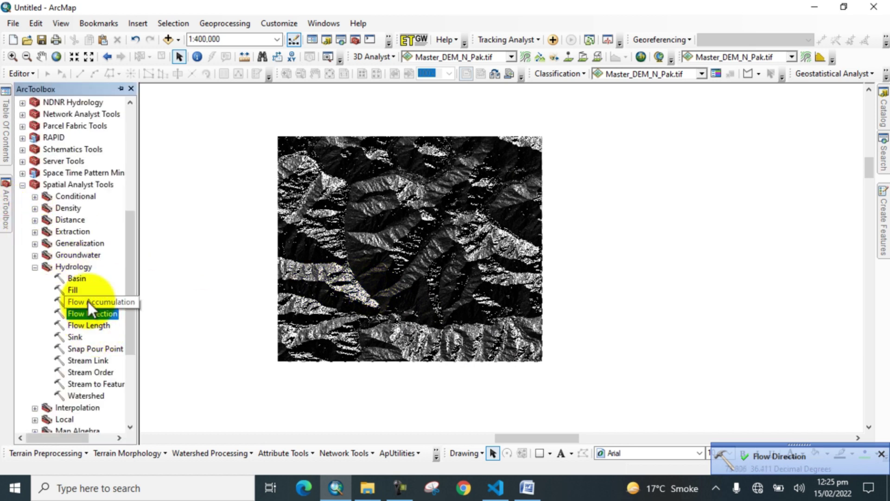
Step: Run Flow Accumulation using FlowDir_tif6 as the flow direction input
{"action": "double_click", "coordinate": [88, 300]}
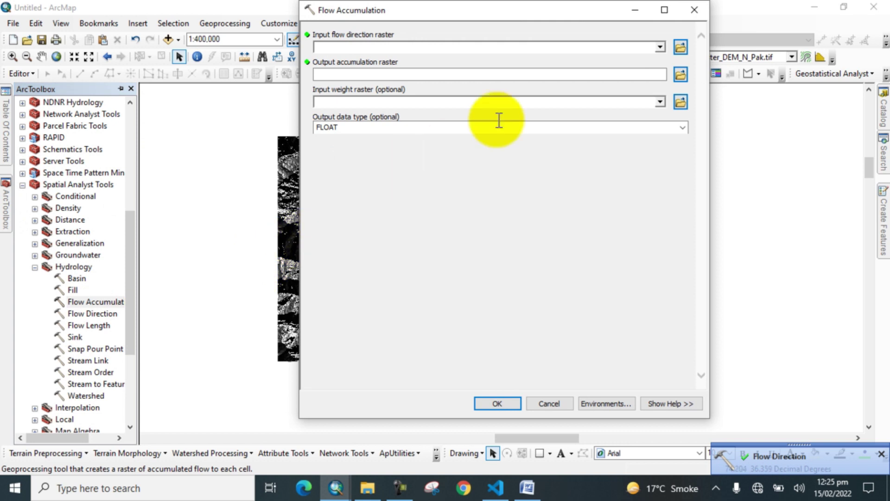
{"action": "left_click", "coordinate": [658, 46]}
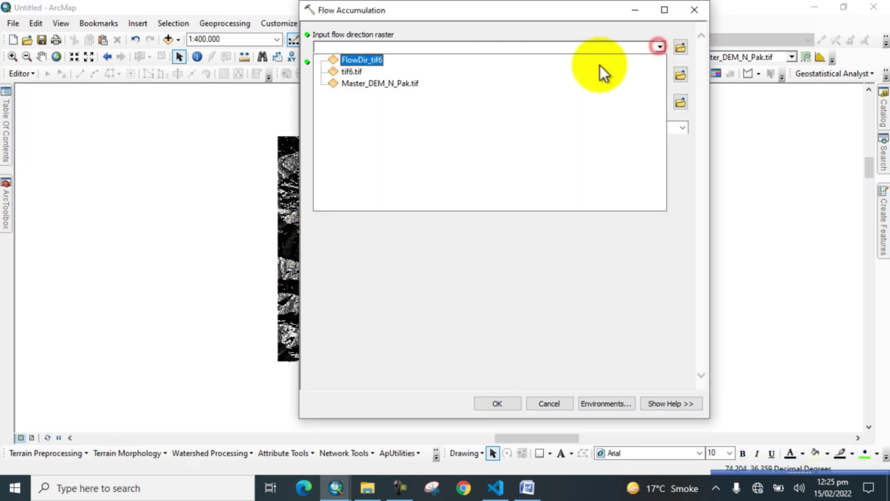
{"action": "left_click", "coordinate": [356, 60]}
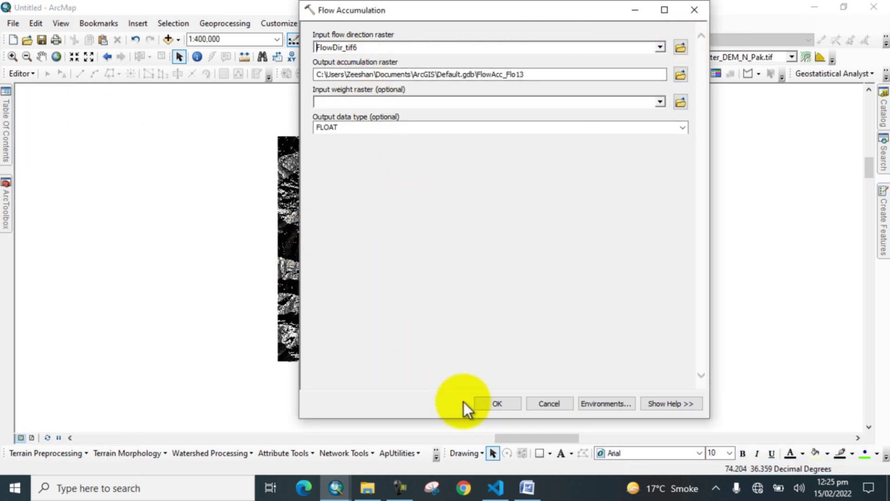
{"action": "left_click", "coordinate": [490, 403]}
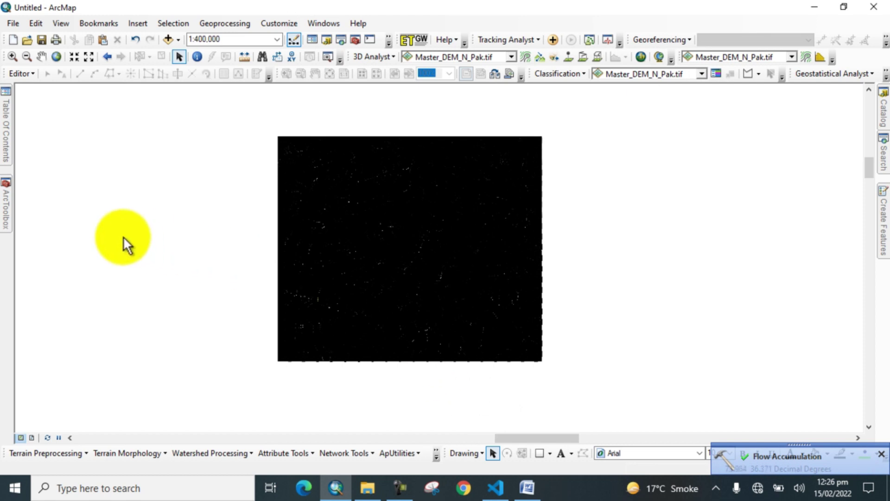
Step: Run the Surface Slope tool on tif6.tif with the default Slope_tif6 output
{"action": "left_click", "coordinate": [6, 204]}
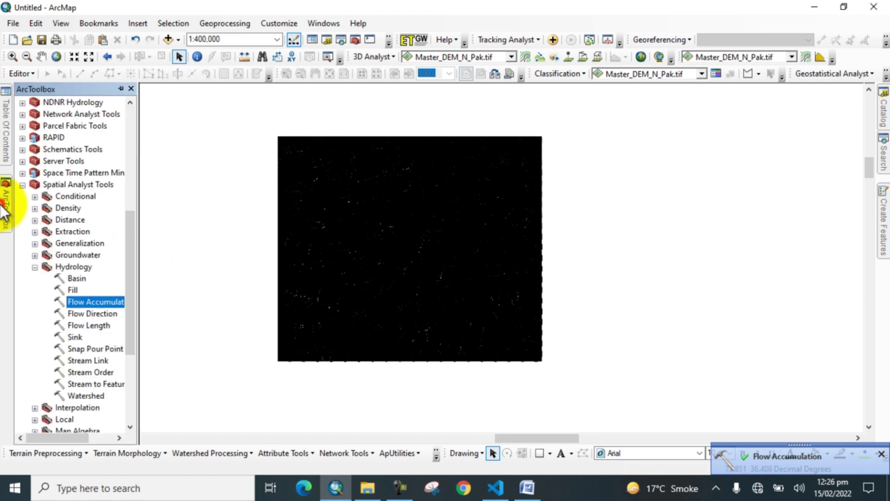
{"action": "left_click", "coordinate": [35, 267]}
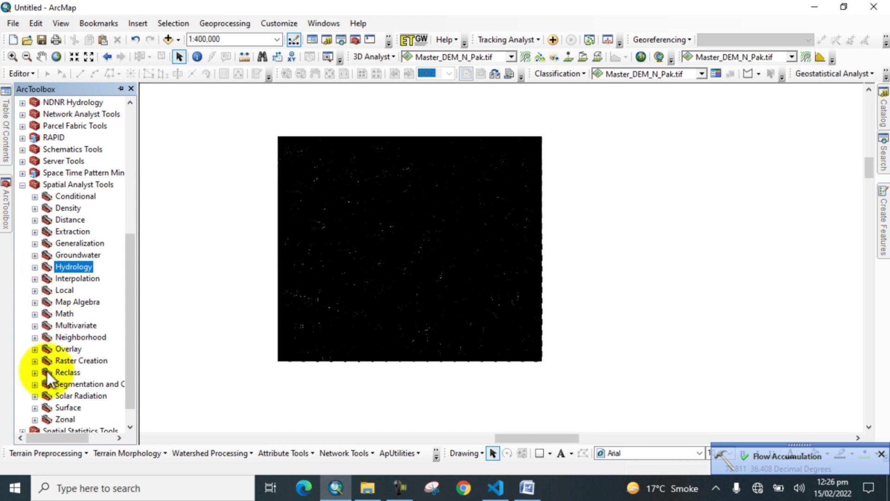
{"action": "left_click", "coordinate": [35, 408]}
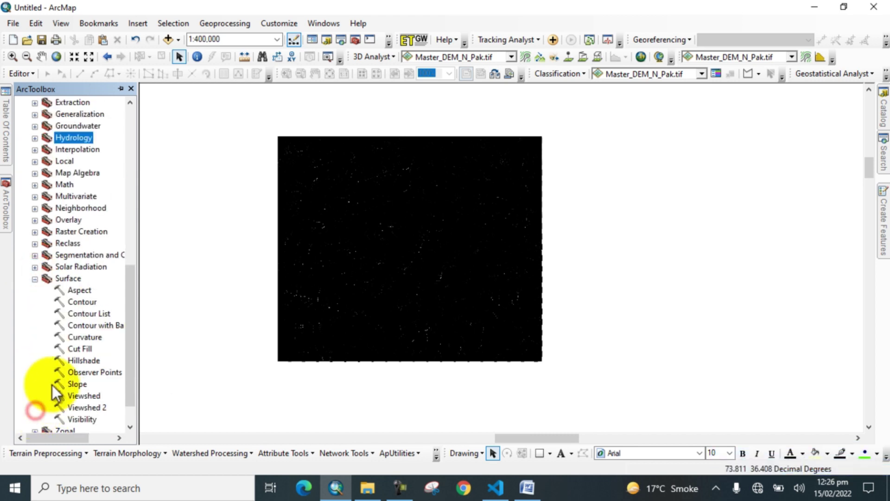
{"action": "double_click", "coordinate": [77, 385]}
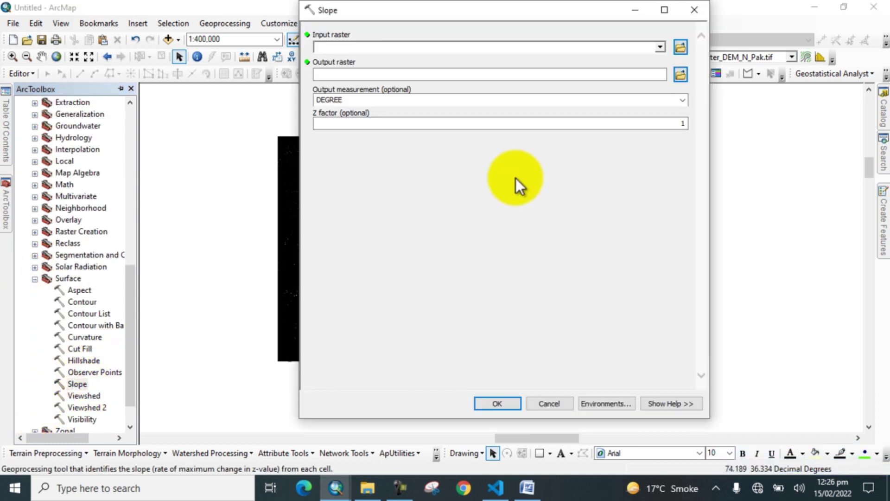
{"action": "left_click", "coordinate": [660, 46]}
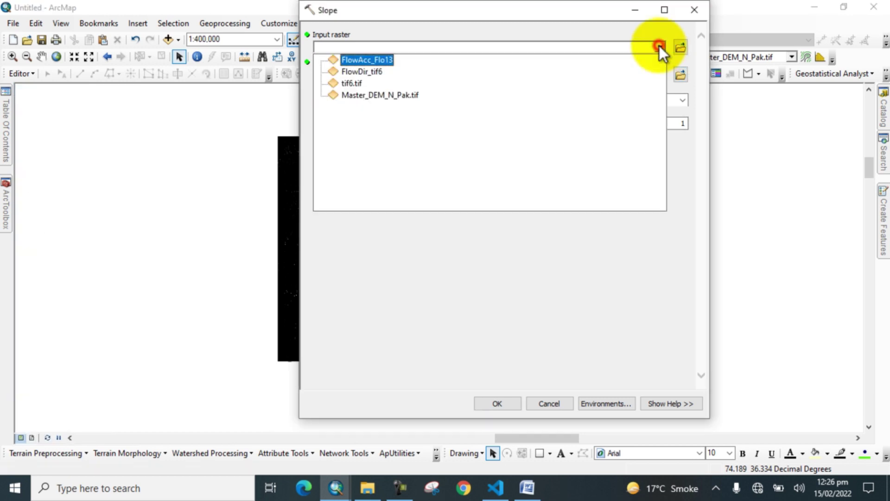
{"action": "left_click", "coordinate": [359, 83]}
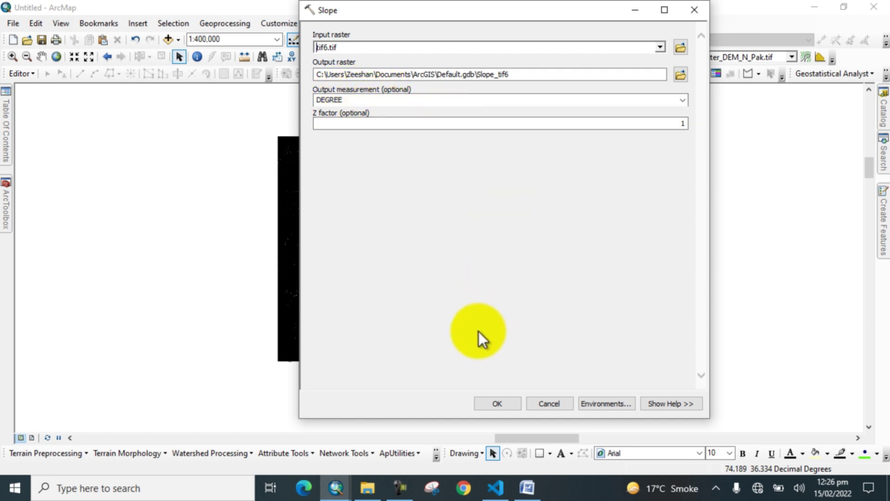
{"action": "left_click", "coordinate": [498, 406]}
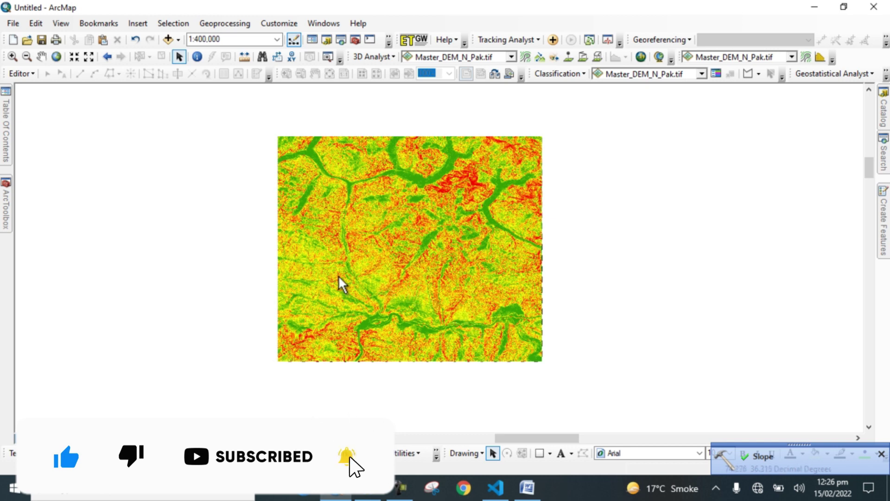
Step: Launch the Map Algebra Raster Calculator, allowing the security warning
{"action": "left_click", "coordinate": [6, 202]}
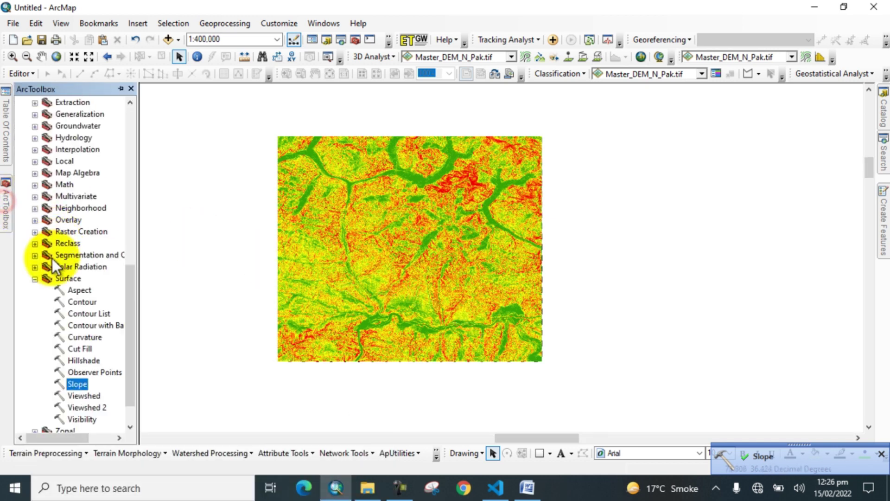
{"action": "left_click", "coordinate": [35, 279]}
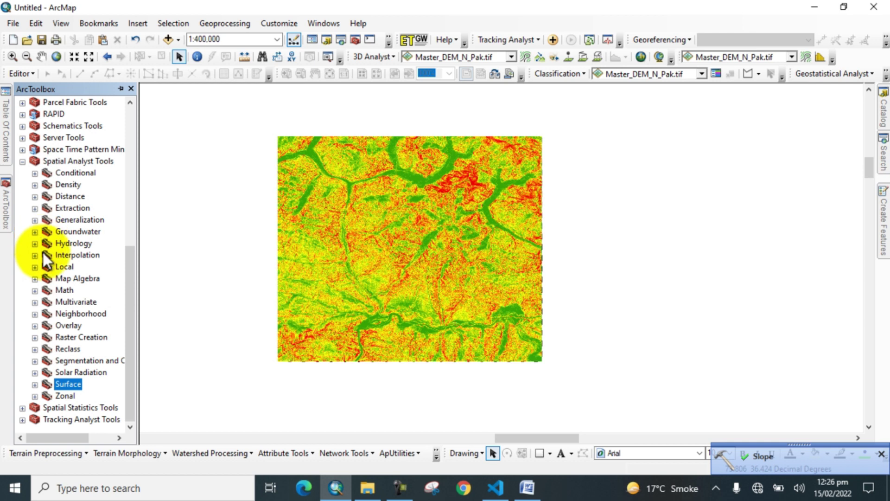
{"action": "left_click", "coordinate": [35, 278]}
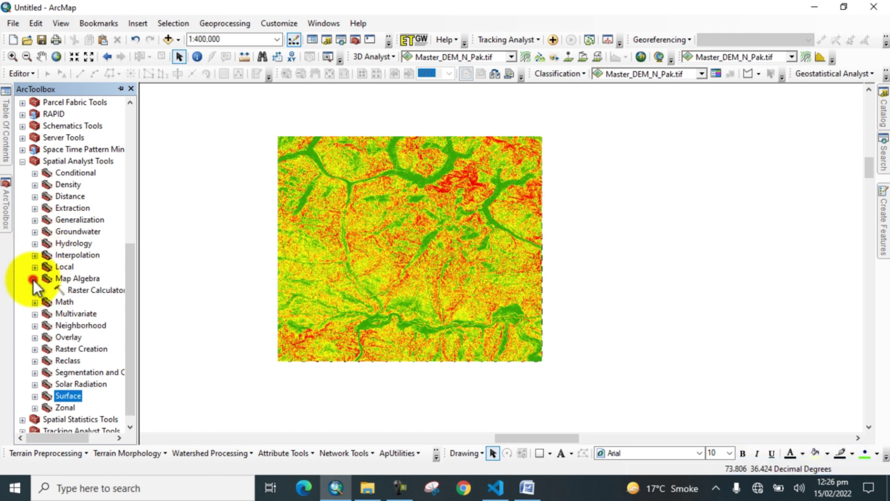
{"action": "double_click", "coordinate": [84, 291]}
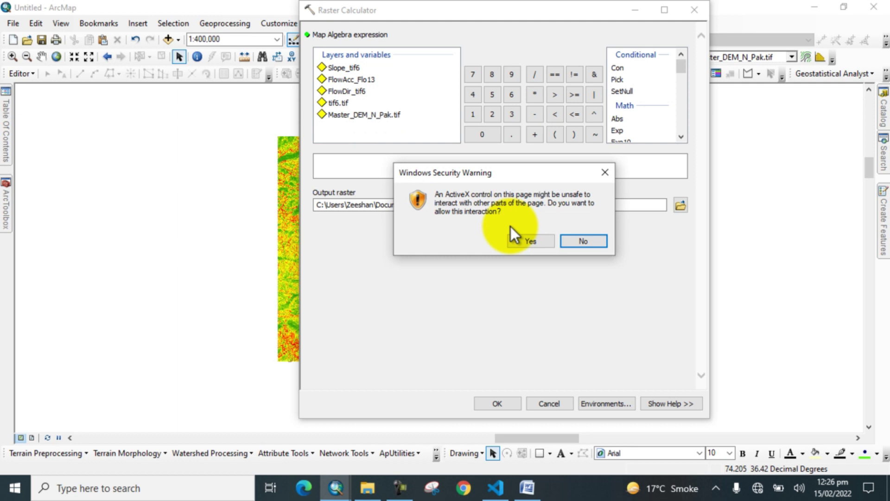
{"action": "left_click", "coordinate": [523, 240]}
Step: Start the expression as "FlowAcc_Flo13" * and show the layer list
{"action": "left_click", "coordinate": [351, 79]}
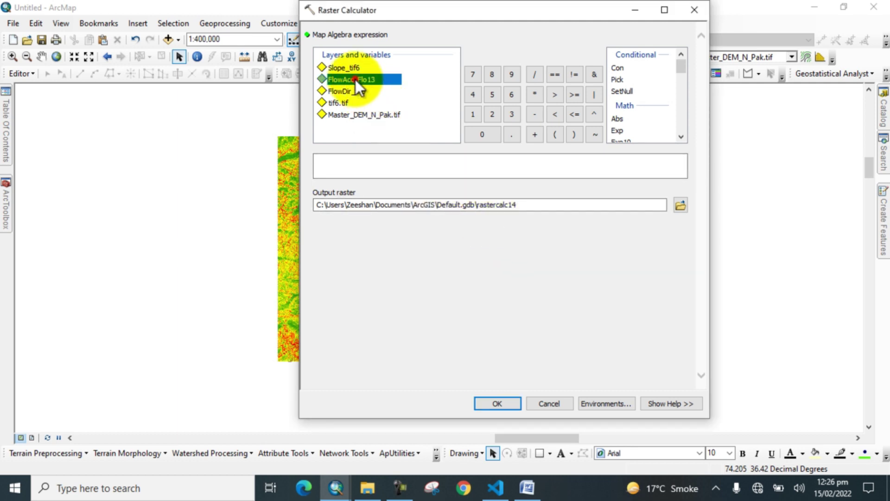
{"action": "double_click", "coordinate": [356, 79]}
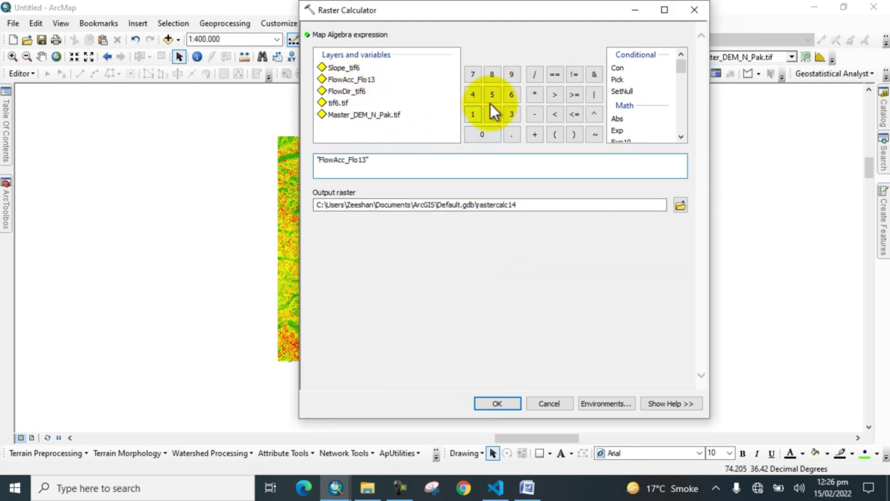
{"action": "left_click", "coordinate": [534, 95]}
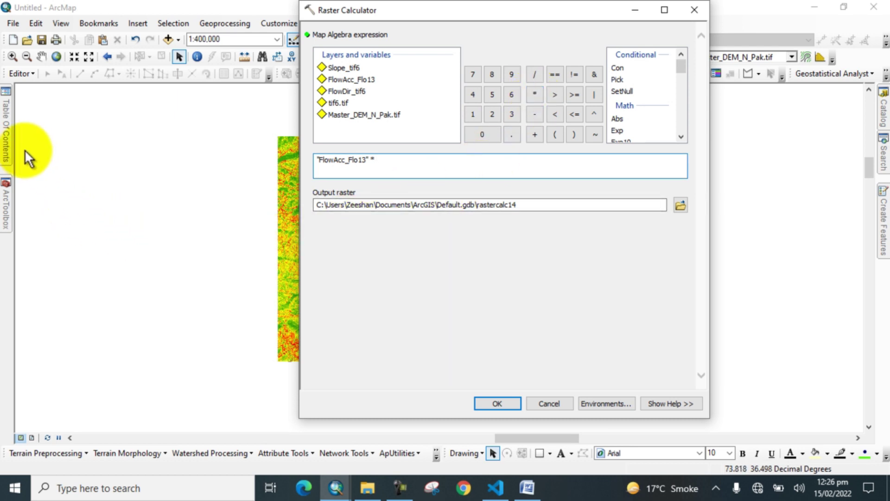
{"action": "left_click", "coordinate": [7, 139]}
{"action": "scroll", "coordinate": [70, 292], "scroll_direction": "down", "scroll_amount": 3}
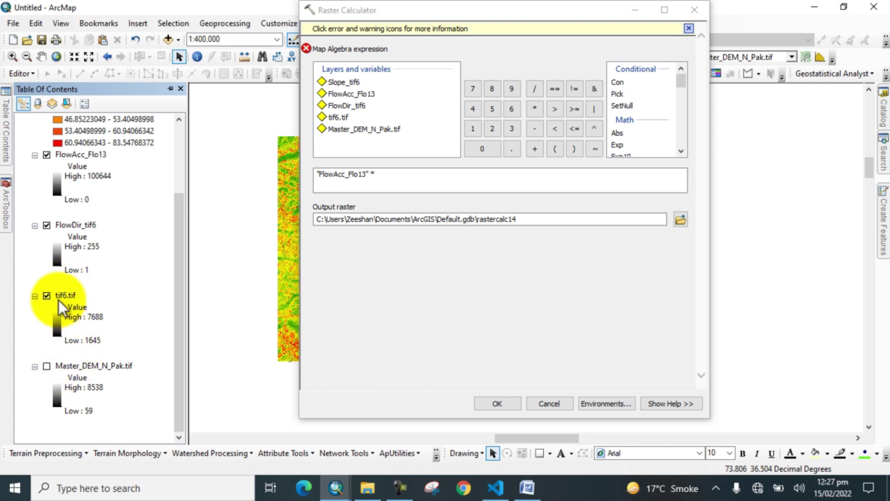
{"action": "right_click", "coordinate": [70, 292]}
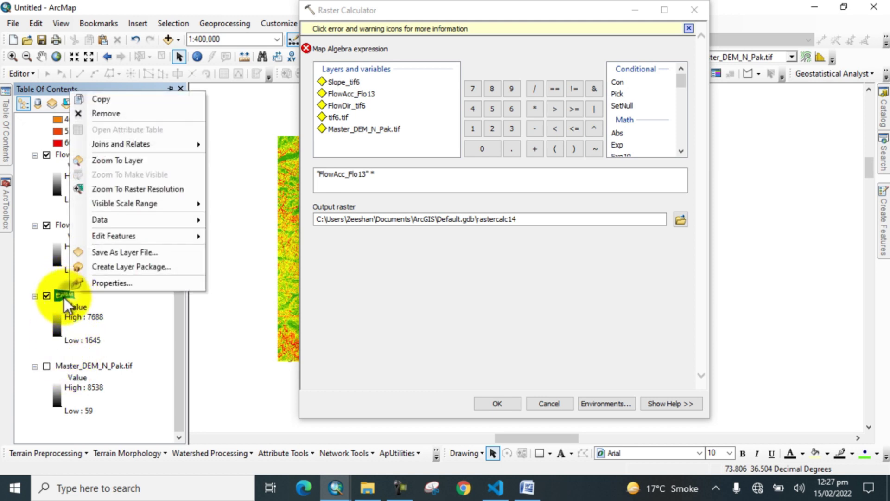
{"action": "left_click", "coordinate": [99, 282]}
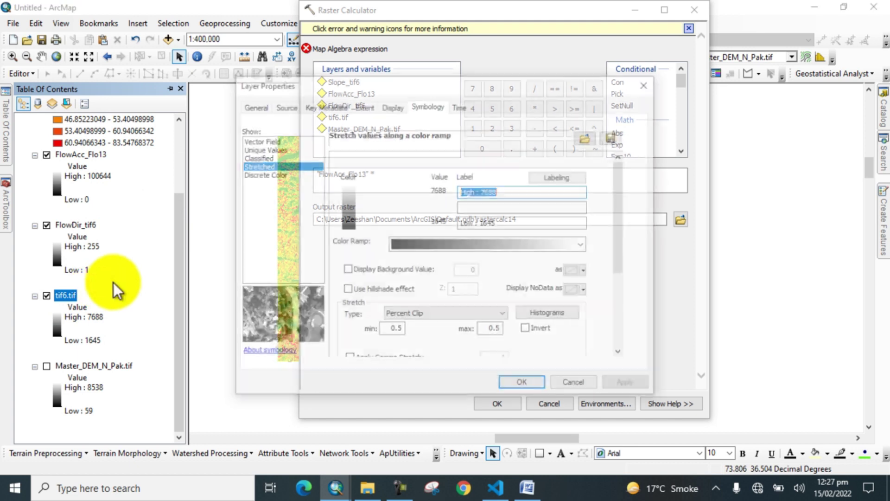
{"action": "left_click", "coordinate": [283, 105]}
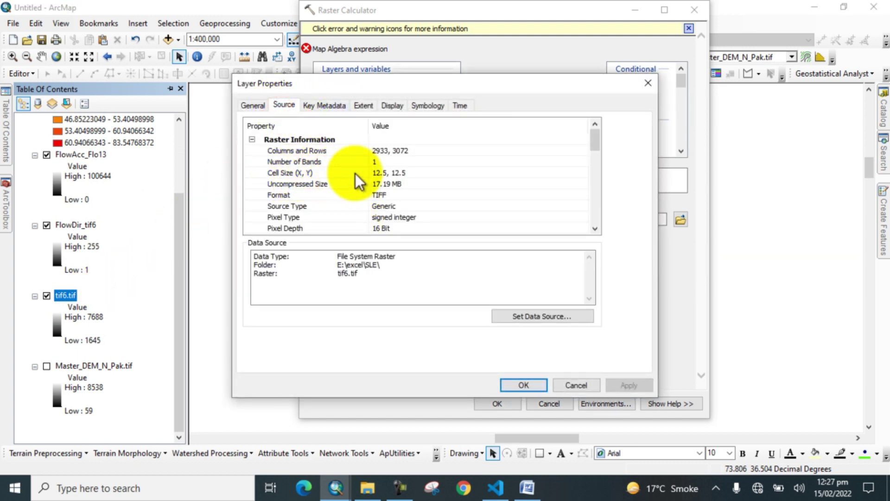
{"action": "double_click", "coordinate": [376, 174]}
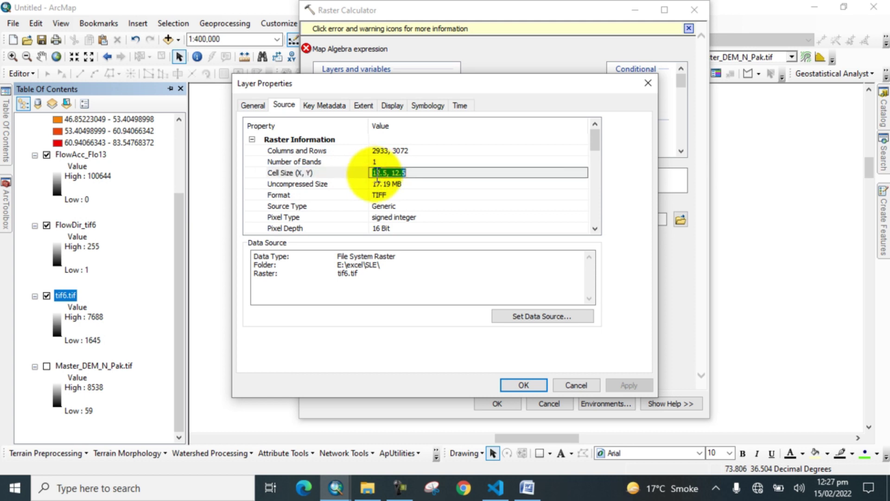
{"action": "left_click_drag", "start_coordinate": [373, 173], "coordinate": [390, 173]}
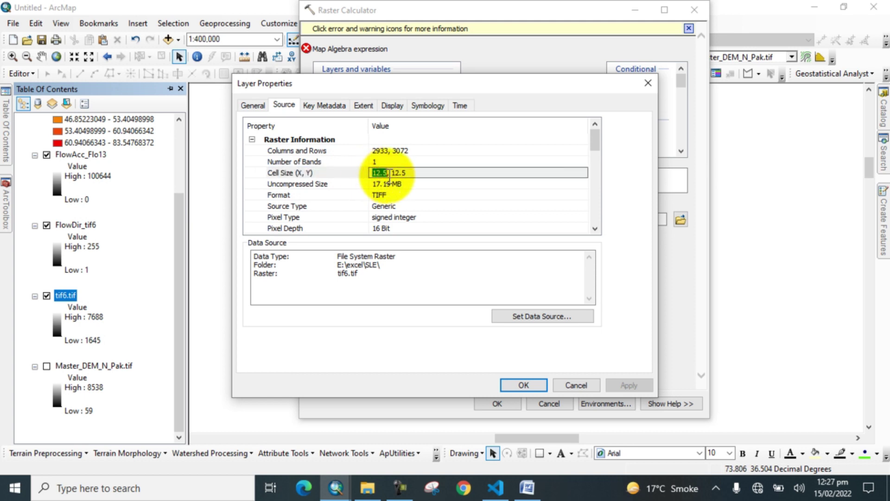
{"action": "right_click", "coordinate": [380, 173]}
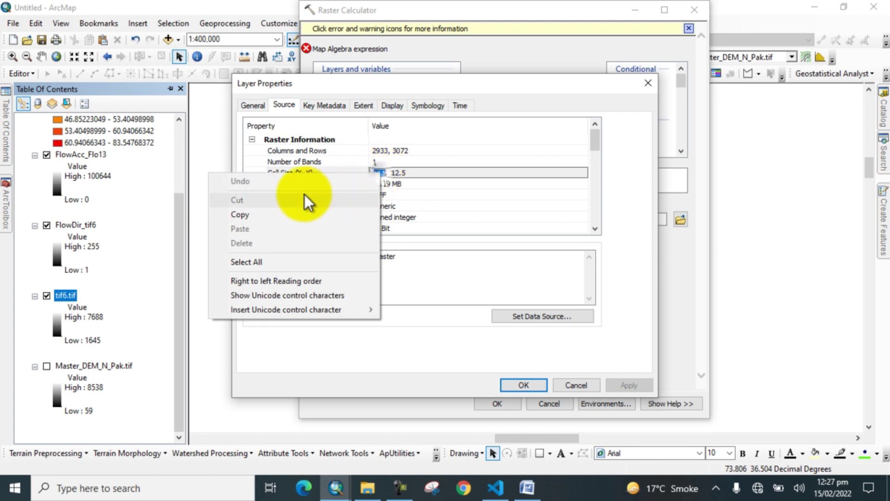
{"action": "left_click", "coordinate": [241, 214]}
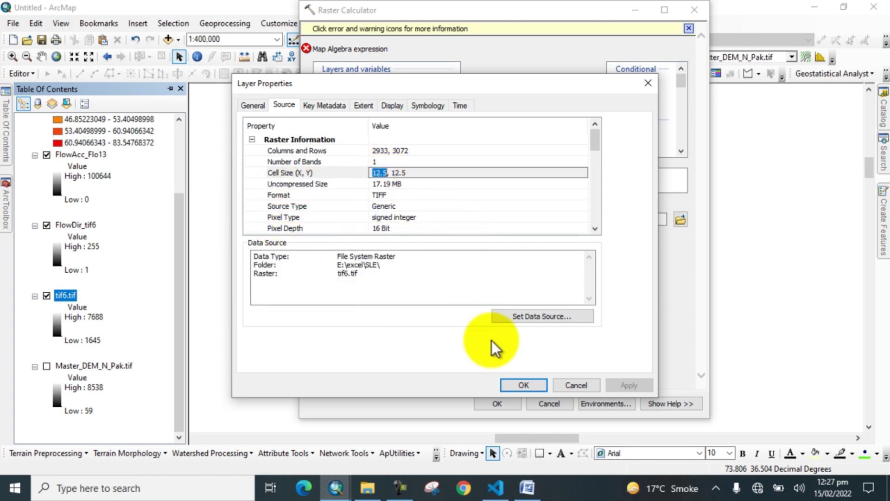
Step: Append 12.5 and another multiplication operator to the expression
{"action": "left_click", "coordinate": [574, 386]}
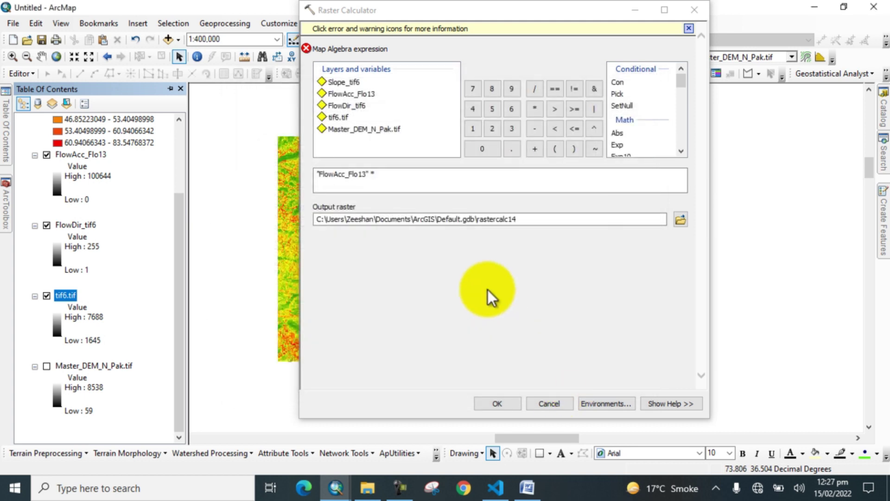
{"action": "left_click", "coordinate": [405, 182]}
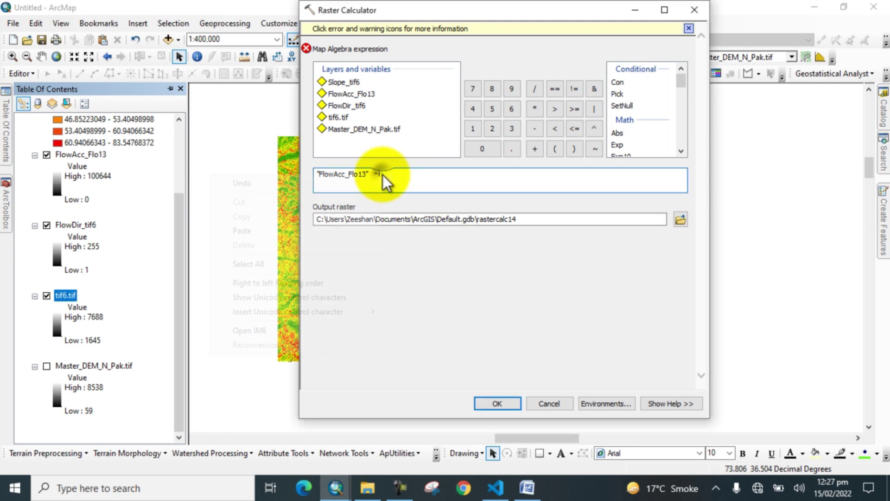
{"action": "right_click", "coordinate": [383, 174]}
{"action": "left_click", "coordinate": [283, 231]}
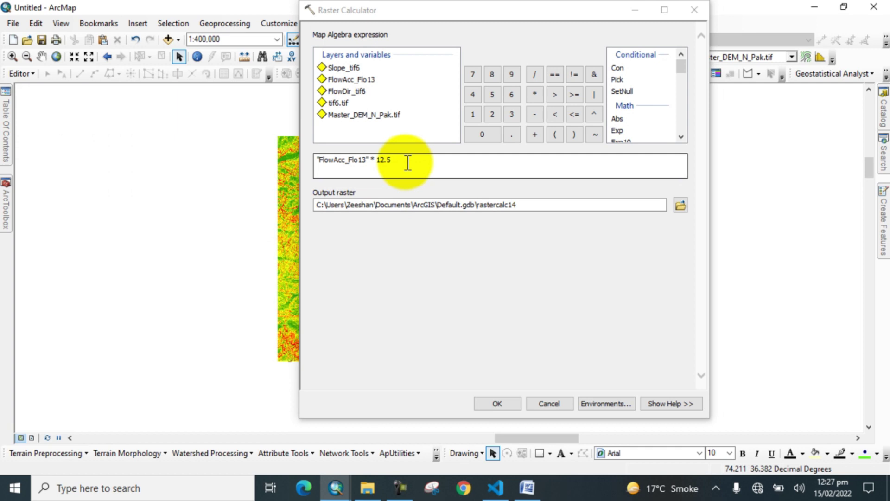
{"action": "left_click", "coordinate": [535, 93]}
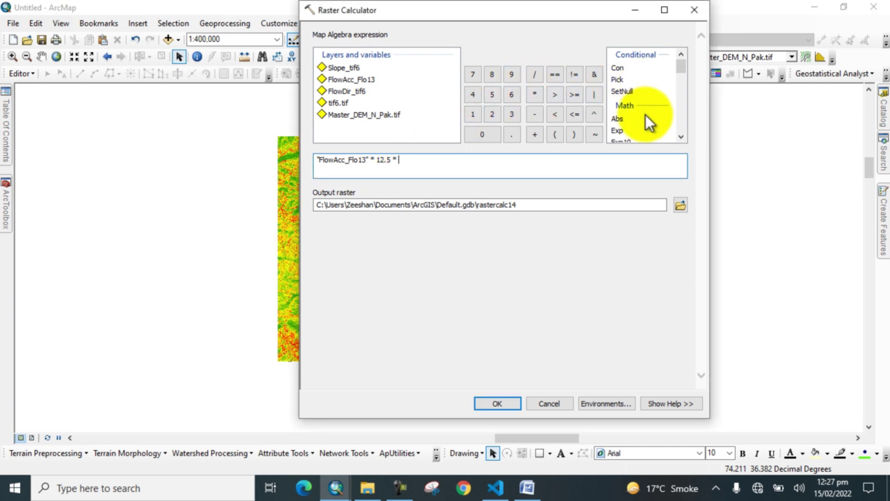
{"action": "scroll", "coordinate": [636, 120], "scroll_direction": "down", "scroll_amount": 2}
{"action": "scroll", "coordinate": [635, 120], "scroll_direction": "down", "scroll_amount": 1}
{"action": "scroll", "coordinate": [635, 120], "scroll_direction": "down", "scroll_amount": 1}
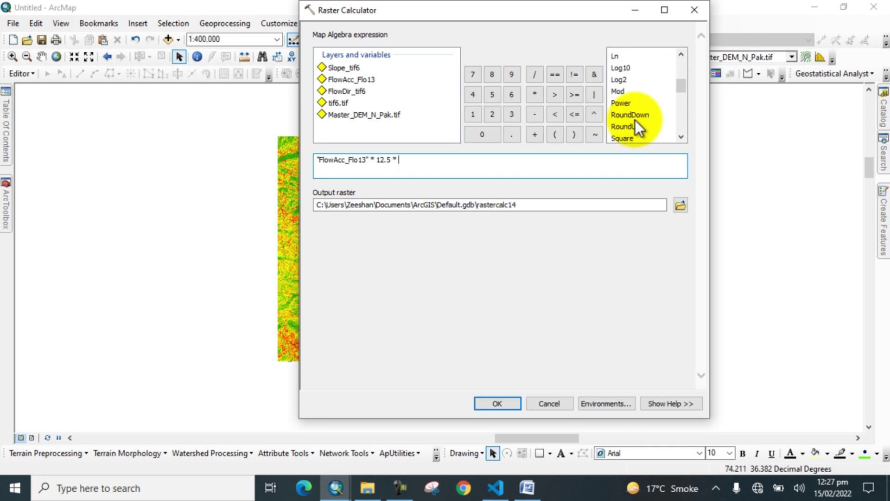
{"action": "scroll", "coordinate": [636, 121], "scroll_direction": "down", "scroll_amount": 2}
{"action": "scroll", "coordinate": [635, 121], "scroll_direction": "down", "scroll_amount": 2}
{"action": "scroll", "coordinate": [635, 121], "scroll_direction": "down", "scroll_amount": 1}
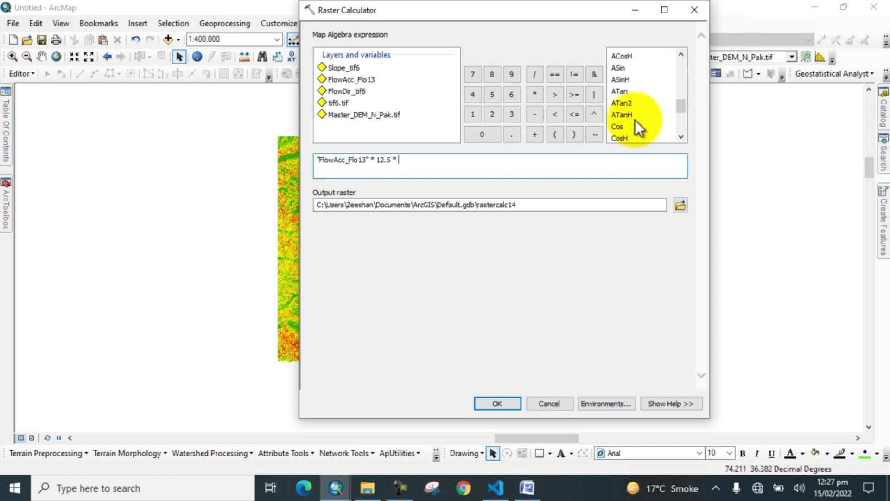
{"action": "scroll", "coordinate": [636, 120], "scroll_direction": "down", "scroll_amount": 1}
{"action": "scroll", "coordinate": [635, 120], "scroll_direction": "down", "scroll_amount": 1}
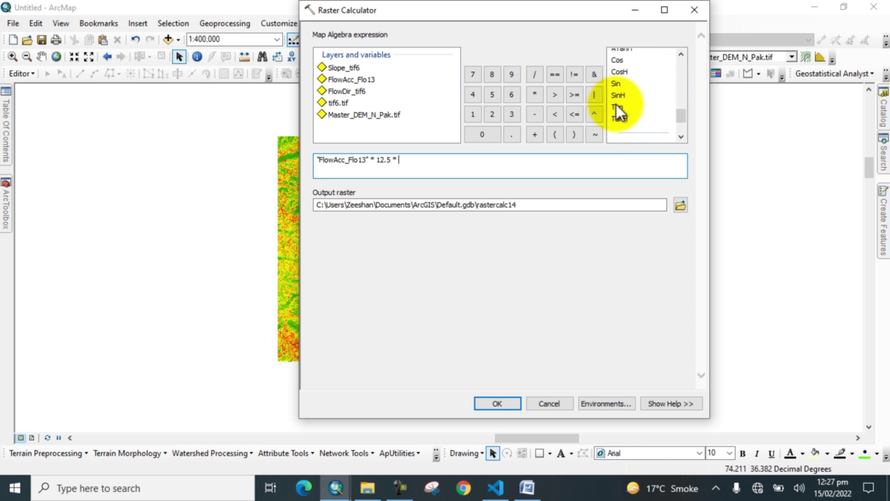
Step: Add the term Tan("Slope_tif6" * 0.017453) to the expression
{"action": "double_click", "coordinate": [617, 105]}
{"action": "double_click", "coordinate": [345, 69]}
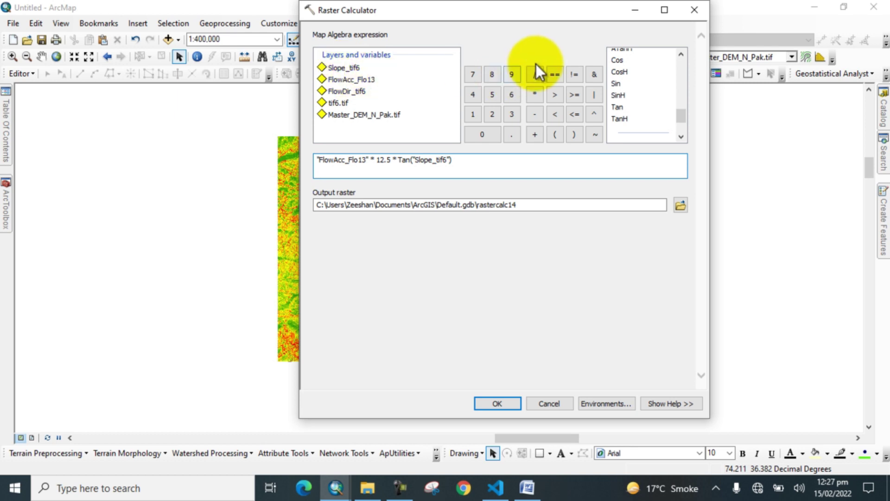
{"action": "left_click", "coordinate": [535, 94]}
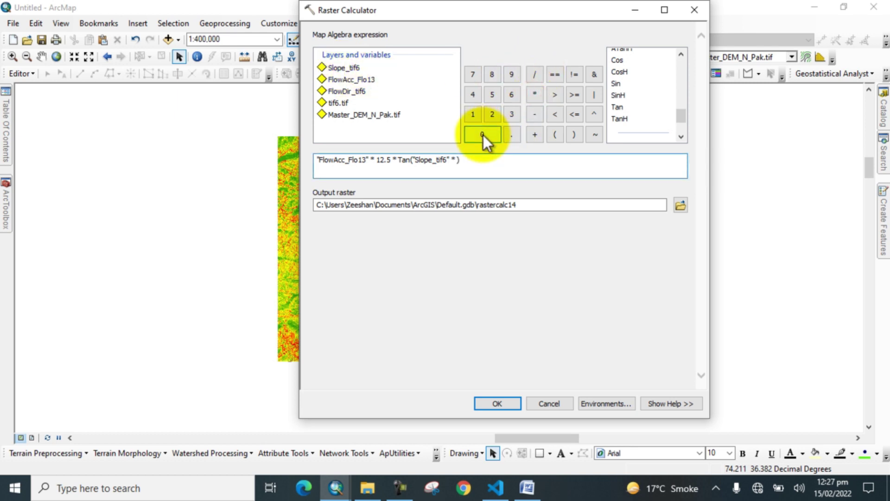
{"action": "left_click", "coordinate": [482, 135]}
{"action": "left_click", "coordinate": [512, 135]}
{"action": "left_click", "coordinate": [480, 135]}
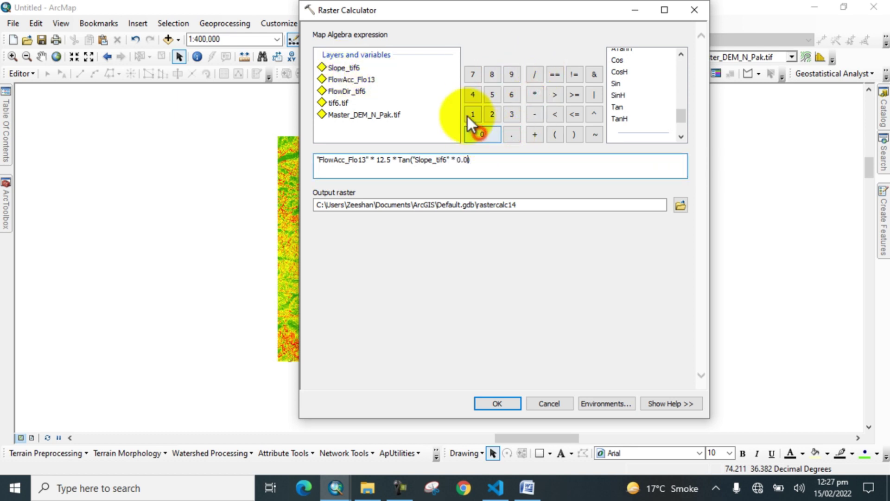
{"action": "left_click", "coordinate": [473, 115]}
{"action": "left_click", "coordinate": [473, 75]}
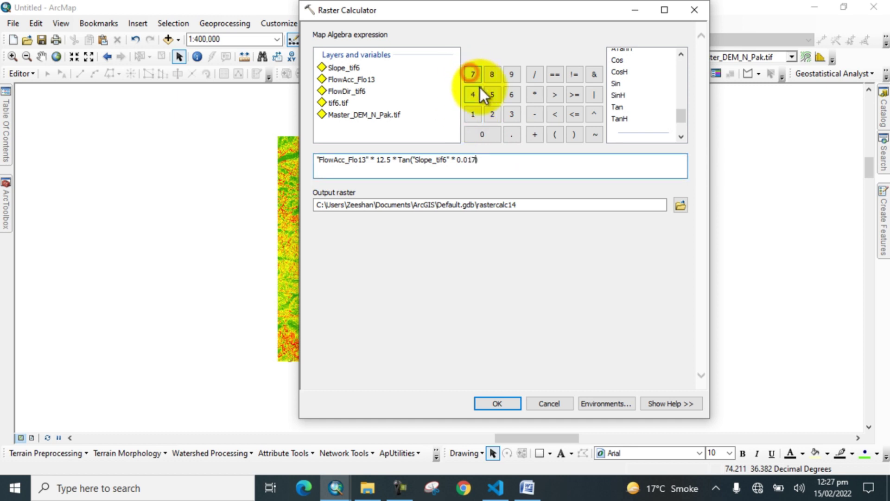
{"action": "left_click", "coordinate": [471, 94]}
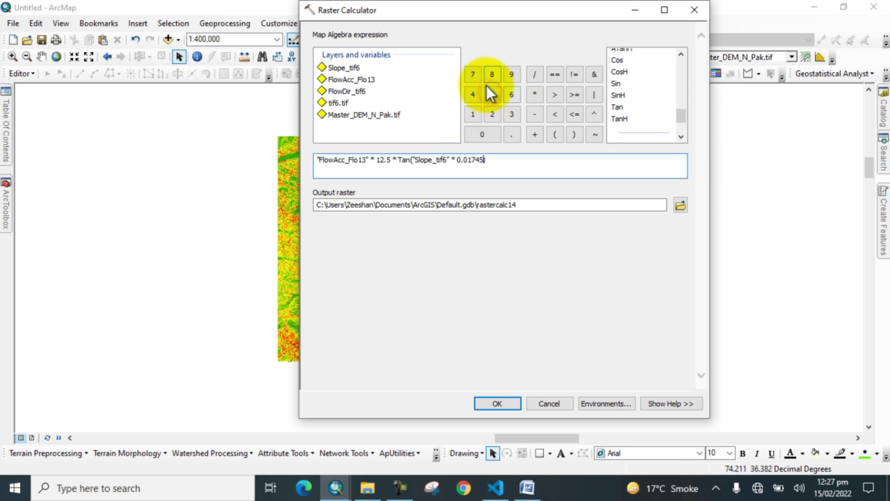
{"action": "left_click", "coordinate": [515, 114]}
{"action": "type", "text": "3)"}
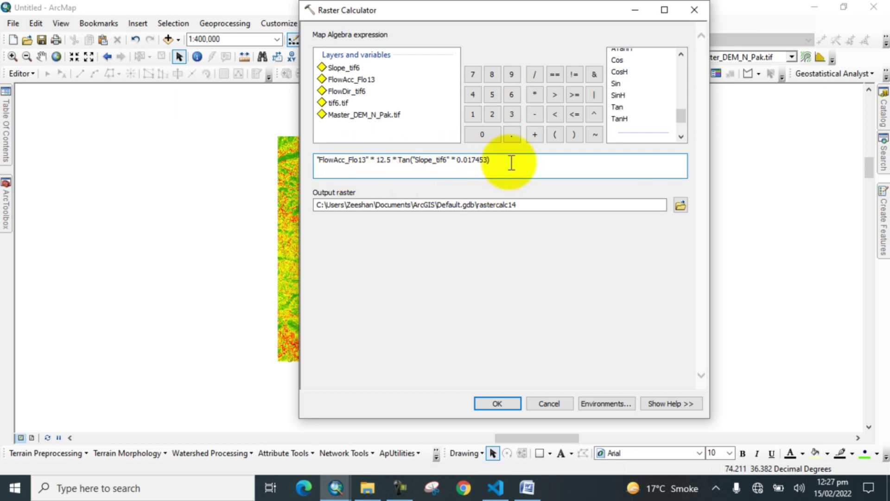
{"action": "left_click", "coordinate": [528, 487]}
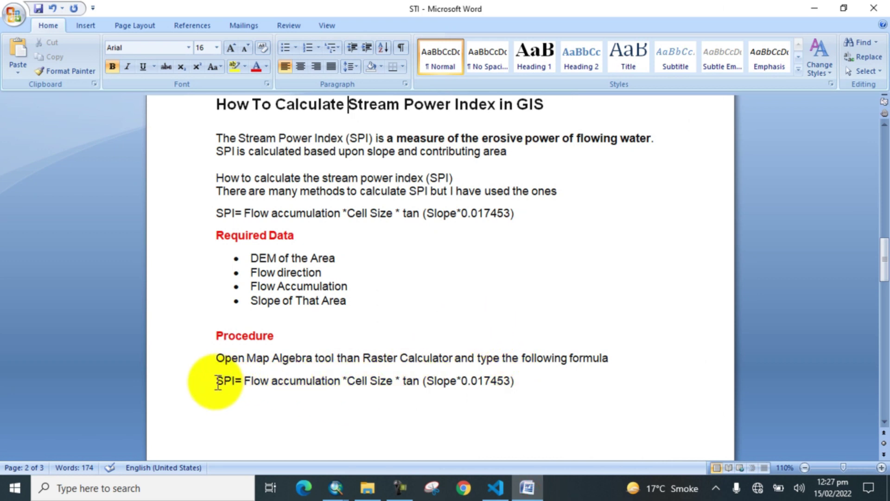
{"action": "left_click_drag", "start_coordinate": [215, 381], "coordinate": [525, 381]}
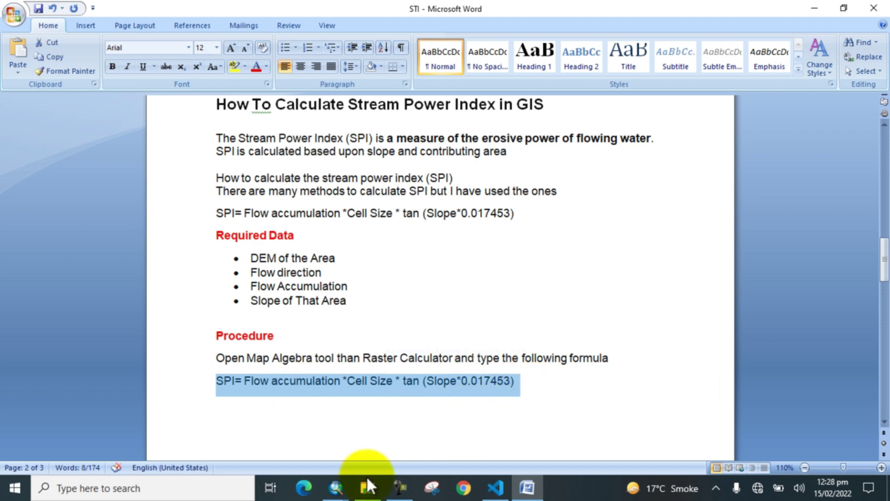
{"action": "left_click", "coordinate": [336, 488]}
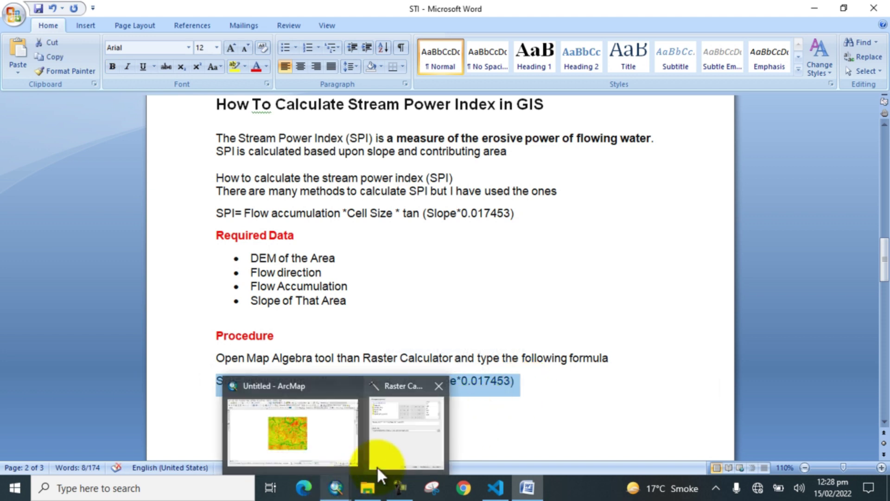
{"action": "left_click", "coordinate": [306, 433]}
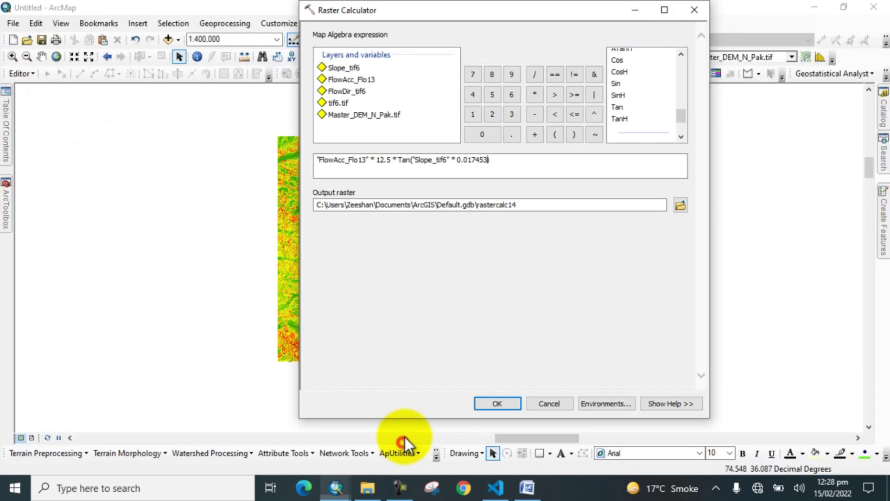
Step: Run the Raster Calculator to create rastercalc14 and show the layer list
{"action": "left_click", "coordinate": [496, 403]}
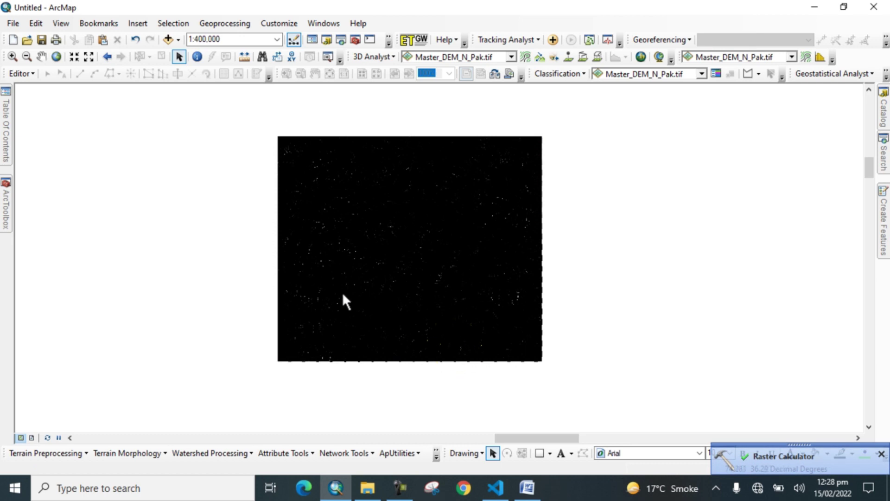
{"action": "left_click", "coordinate": [6, 133]}
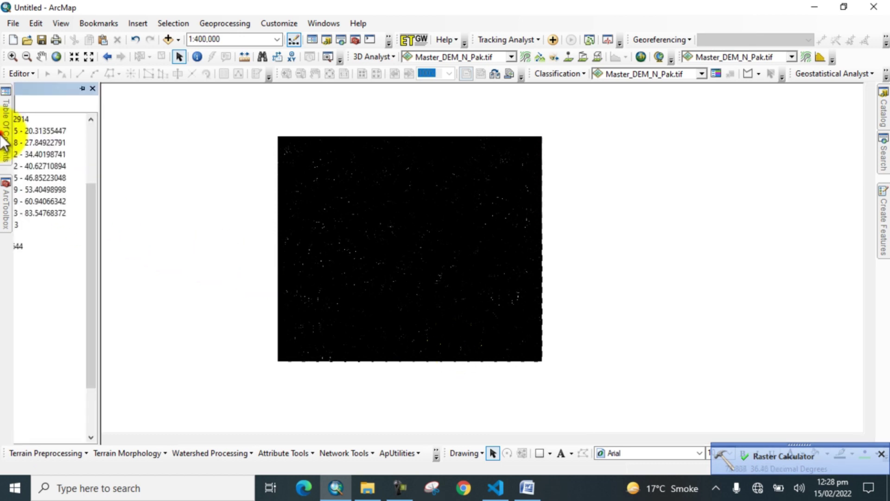
{"action": "scroll", "coordinate": [65, 207], "scroll_direction": "up", "scroll_amount": 1}
{"action": "scroll", "coordinate": [65, 208], "scroll_direction": "up", "scroll_amount": 1}
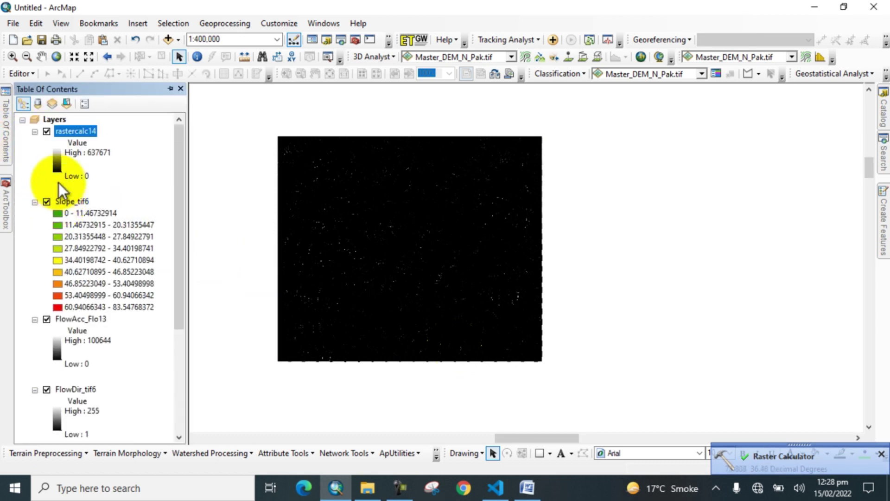
Step: Give rastercalc14 Classified symbology using the green-yellow-red colour ramp
{"action": "right_click", "coordinate": [65, 132]}
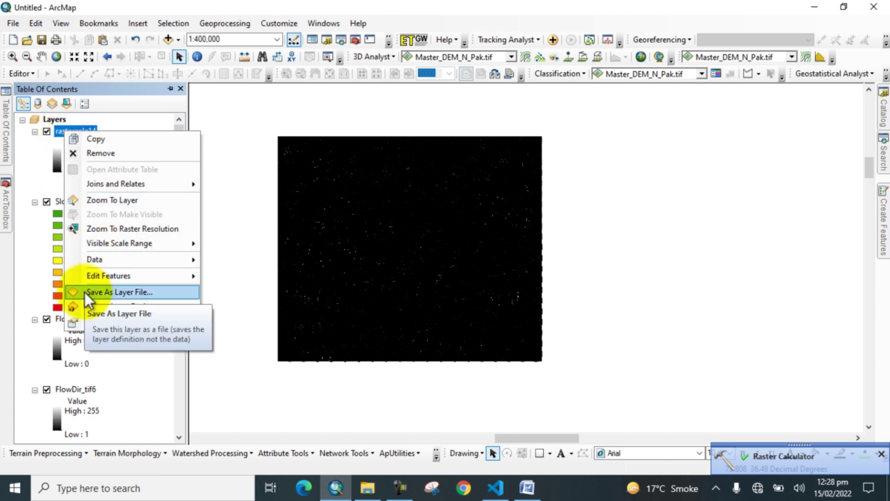
{"action": "left_click", "coordinate": [91, 321]}
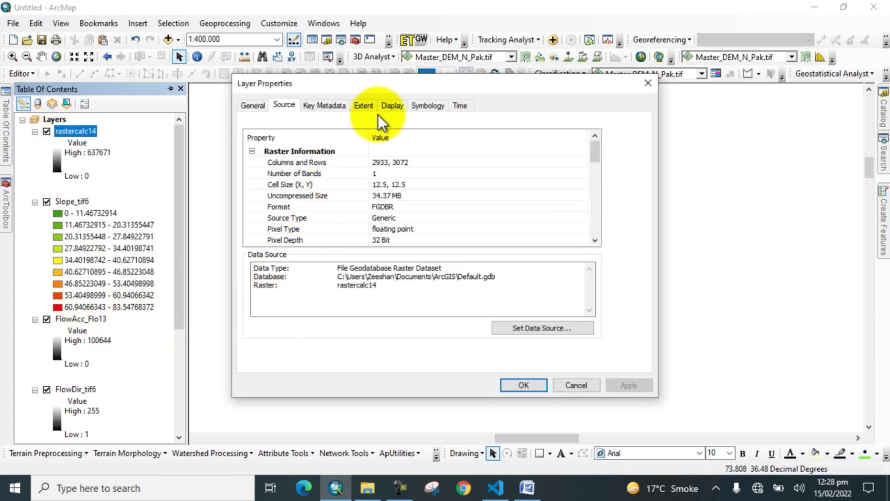
{"action": "left_click", "coordinate": [422, 105]}
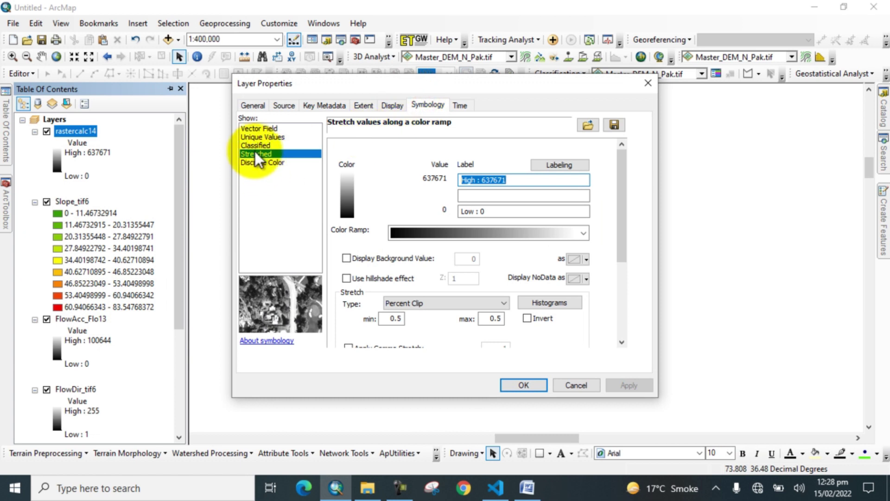
{"action": "left_click", "coordinate": [255, 146]}
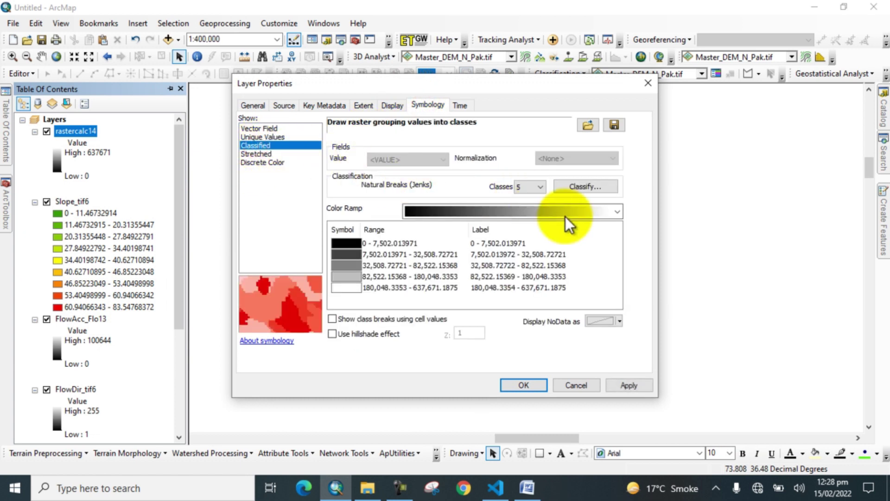
{"action": "left_click", "coordinate": [553, 209]}
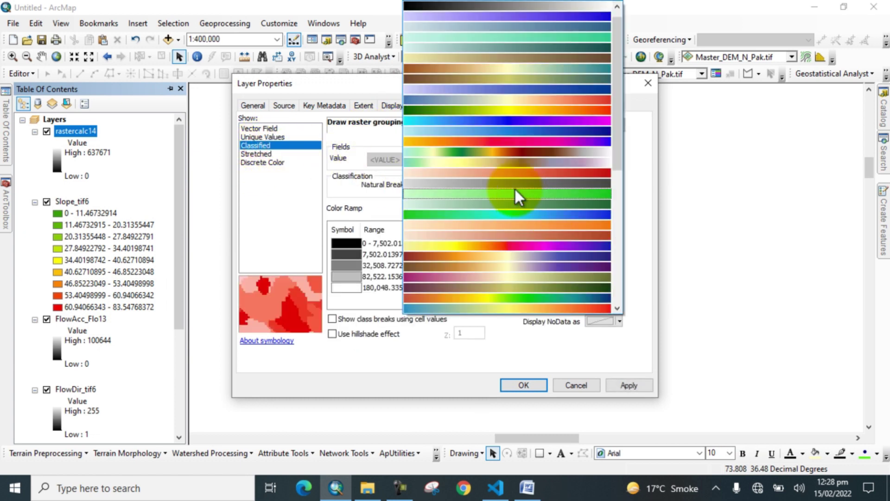
{"action": "left_click", "coordinate": [489, 108]}
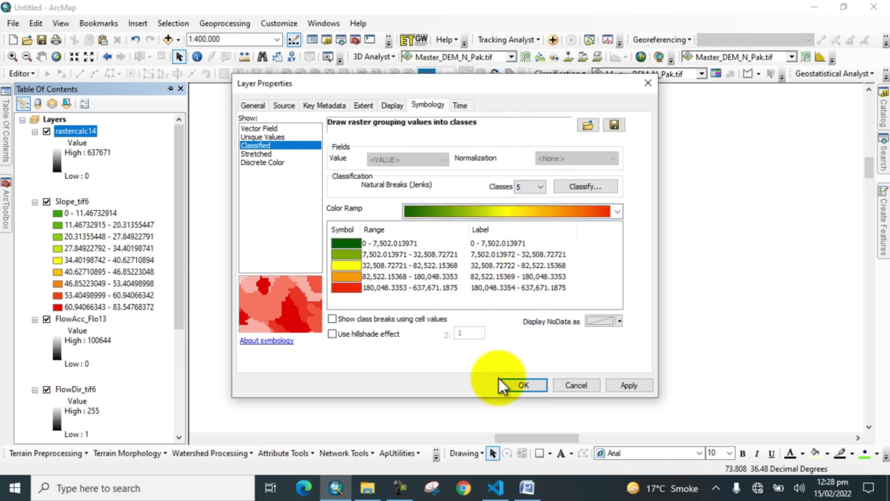
{"action": "left_click", "coordinate": [521, 385]}
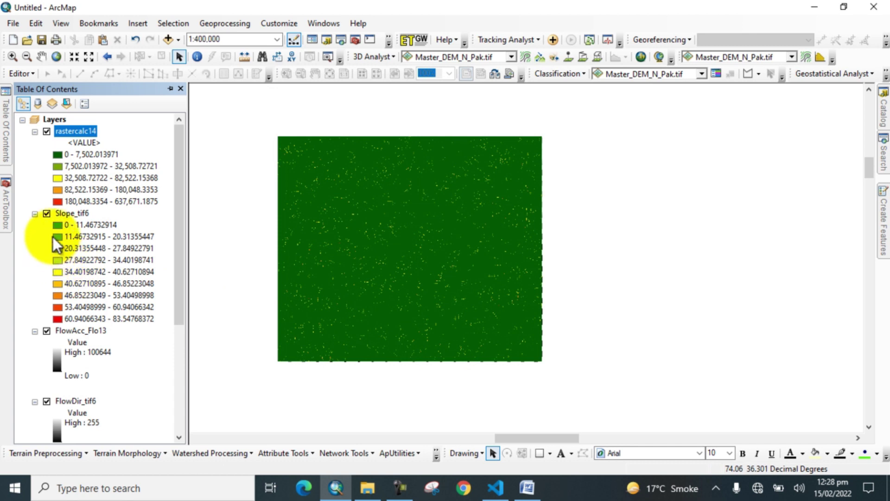
Step: Uncheck the Slope_tif6 layer in the Table Of Contents
{"action": "left_click", "coordinate": [47, 213]}
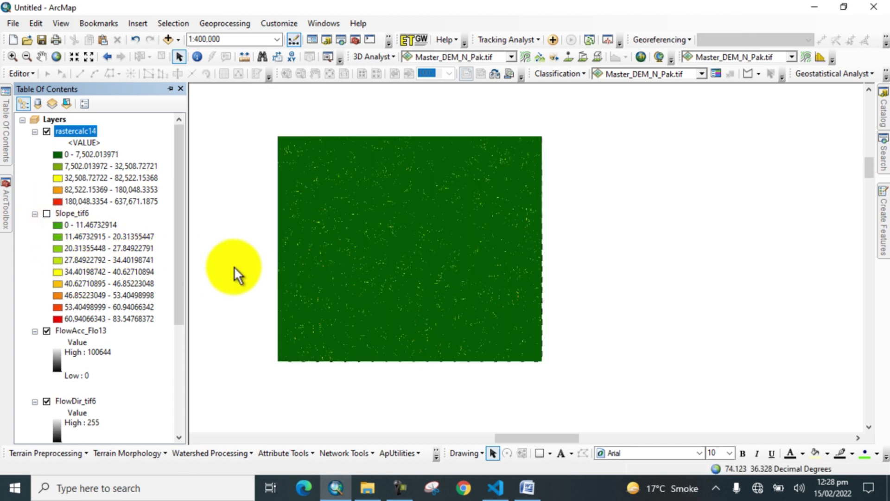
{"action": "scroll", "coordinate": [244, 260], "scroll_direction": "up", "scroll_amount": 1}
{"action": "scroll", "coordinate": [418, 267], "scroll_direction": "up", "scroll_amount": 1}
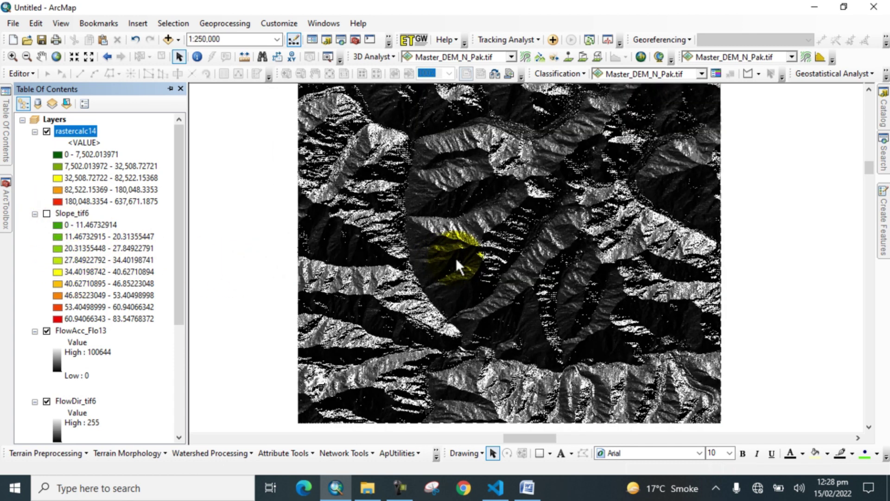
{"action": "scroll", "coordinate": [471, 248], "scroll_direction": "up", "scroll_amount": 1}
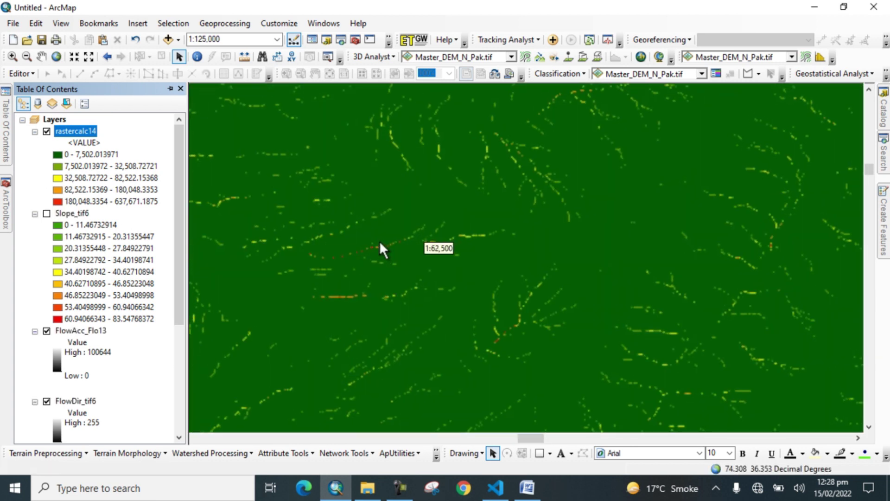
{"action": "scroll", "coordinate": [346, 254], "scroll_direction": "up", "scroll_amount": 1}
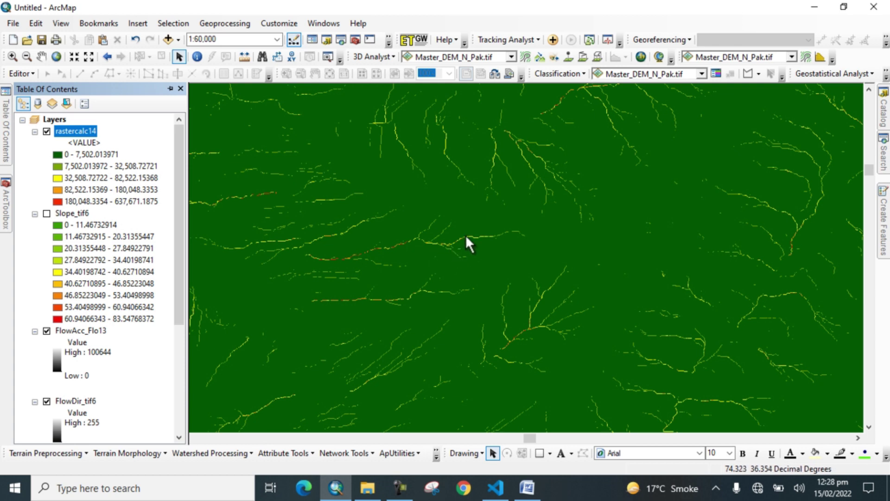
{"action": "scroll", "coordinate": [465, 236], "scroll_direction": "down", "scroll_amount": 2}
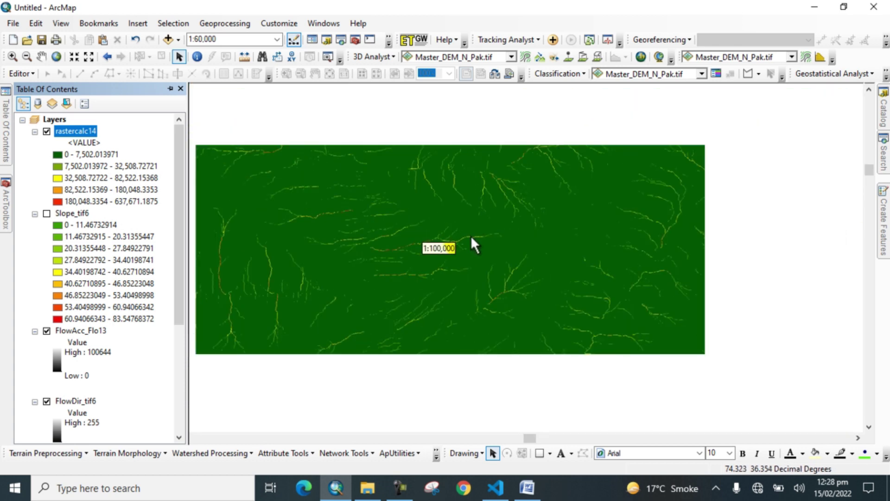
{"action": "scroll", "coordinate": [471, 235], "scroll_direction": "down", "scroll_amount": 1}
{"action": "scroll", "coordinate": [506, 238], "scroll_direction": "down", "scroll_amount": 1}
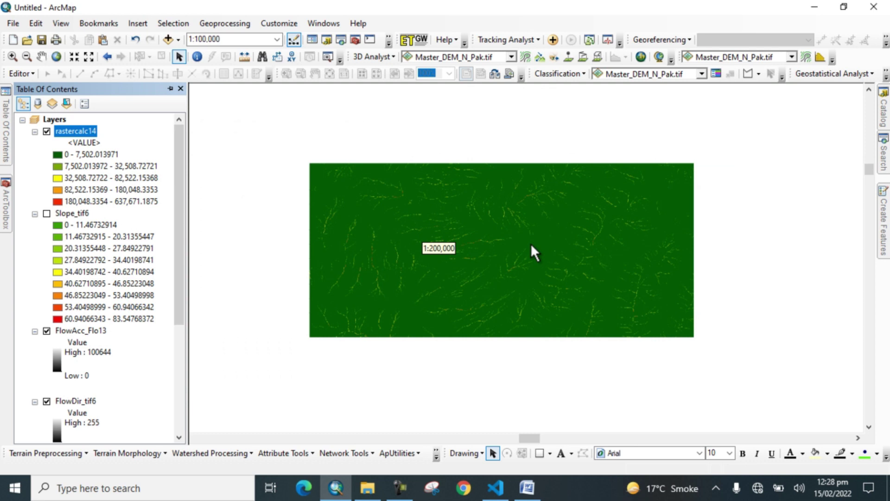
{"action": "scroll", "coordinate": [531, 243], "scroll_direction": "down", "scroll_amount": 1}
{"action": "scroll", "coordinate": [553, 226], "scroll_direction": "down", "scroll_amount": 1}
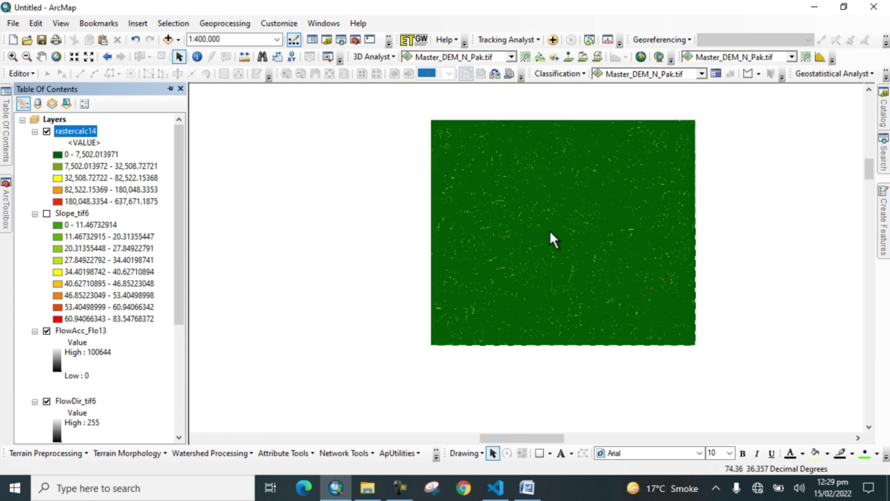
{"action": "scroll", "coordinate": [513, 232], "scroll_direction": "up", "scroll_amount": 1}
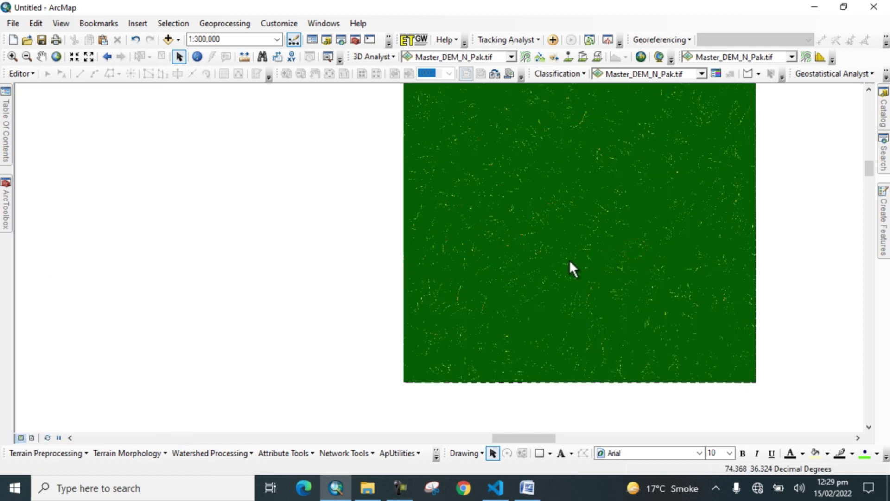
{"action": "scroll", "coordinate": [434, 257], "scroll_direction": "down", "scroll_amount": 1}
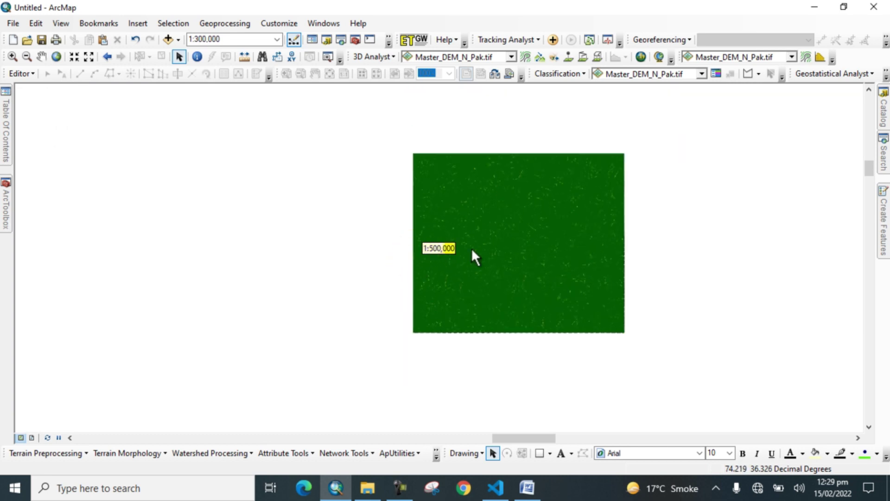
{"action": "scroll", "coordinate": [589, 211], "scroll_direction": "down", "scroll_amount": 1}
{"action": "scroll", "coordinate": [591, 211], "scroll_direction": "up", "scroll_amount": 2}
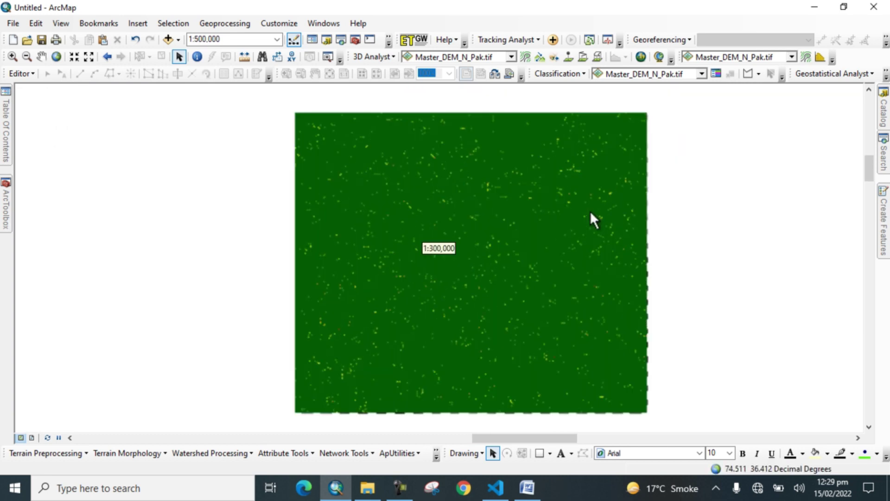